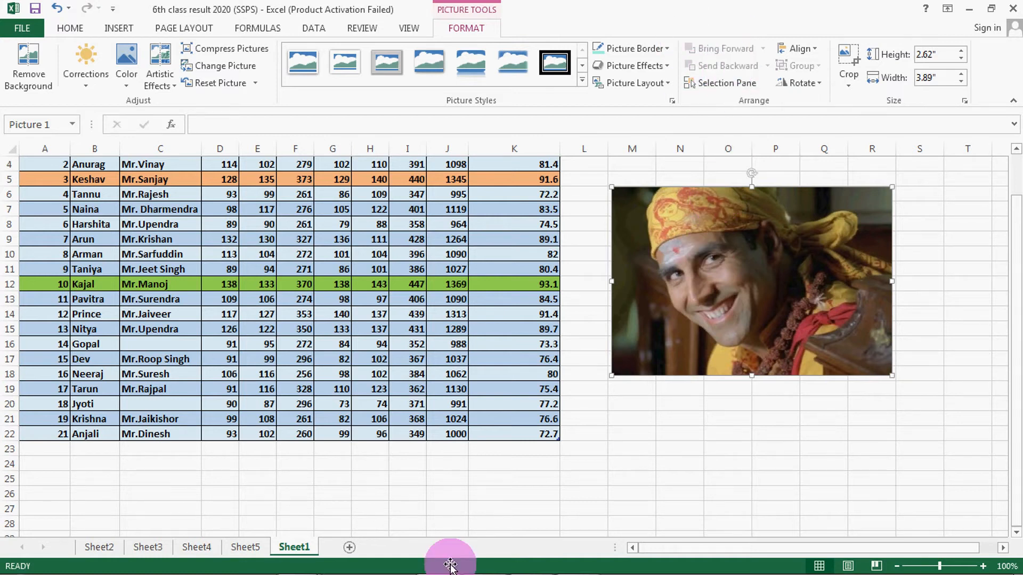
- Switch to the blank Word document and generate ten paragraphs of sample text with =rand(10)
mouse_move(450, 564)
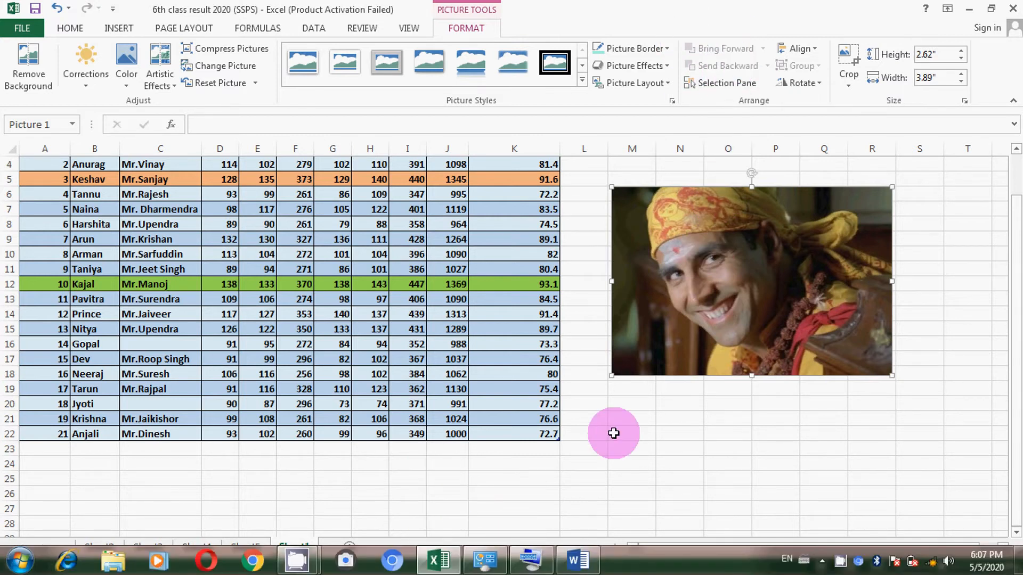
left_click(578, 570)
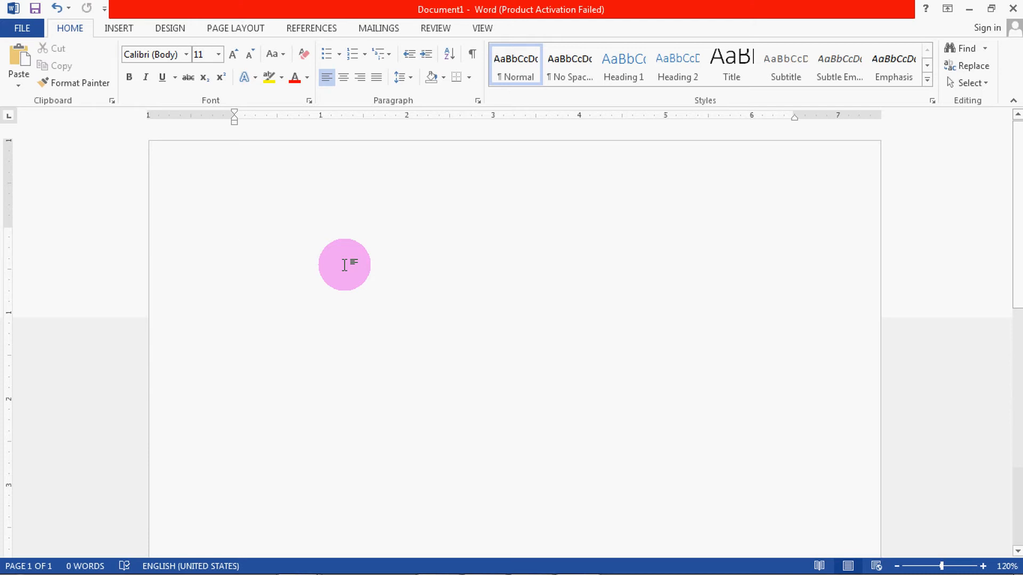
type("=rand(10")
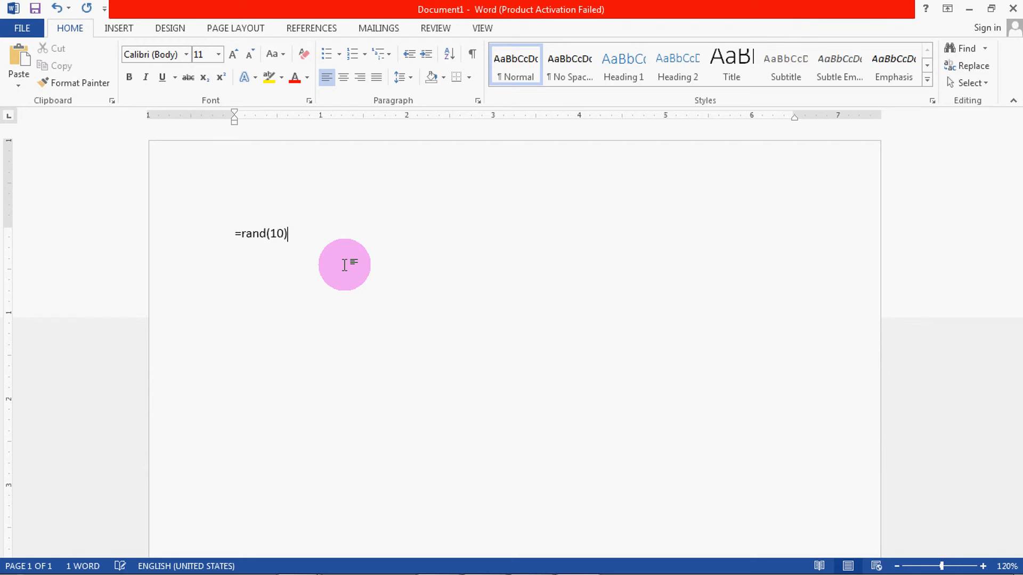
key("Return")
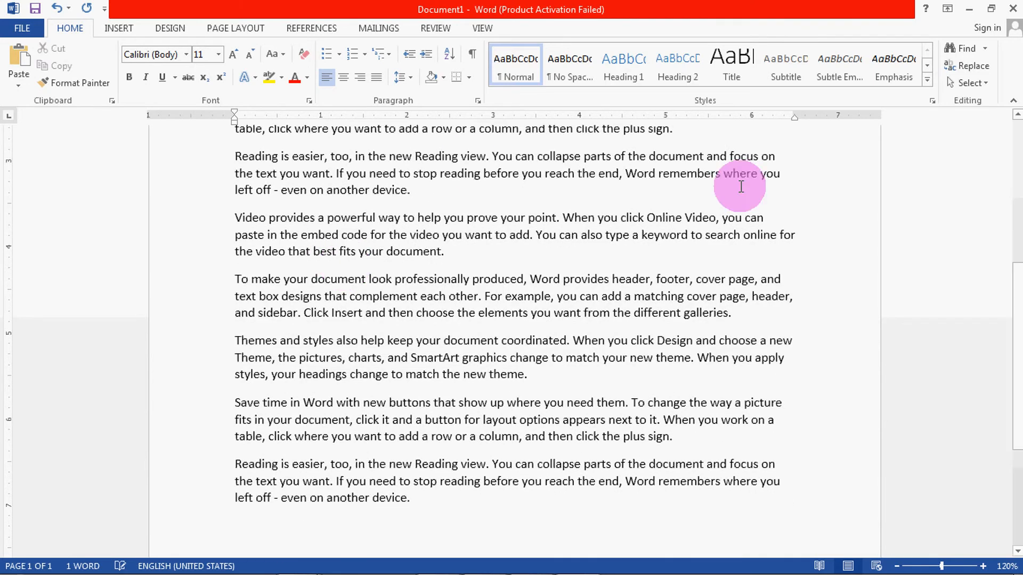
- Insert the picture akshay-kumar-in-bhool-bhulaiya from the Pictures library into the document
scroll(561, 249, "up", 1)
scroll(562, 248, "up", 5)
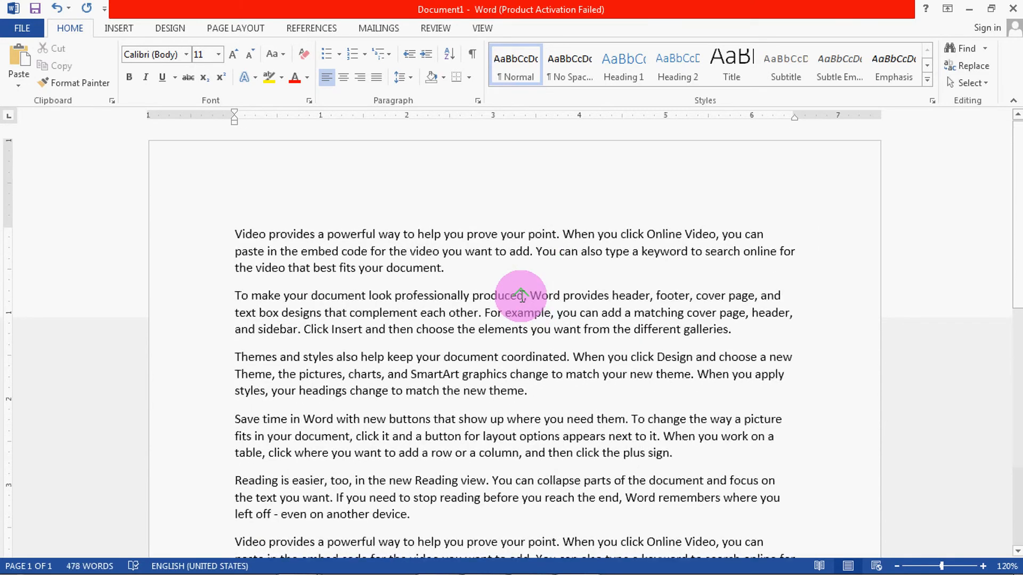
scroll(521, 296, "down", 1)
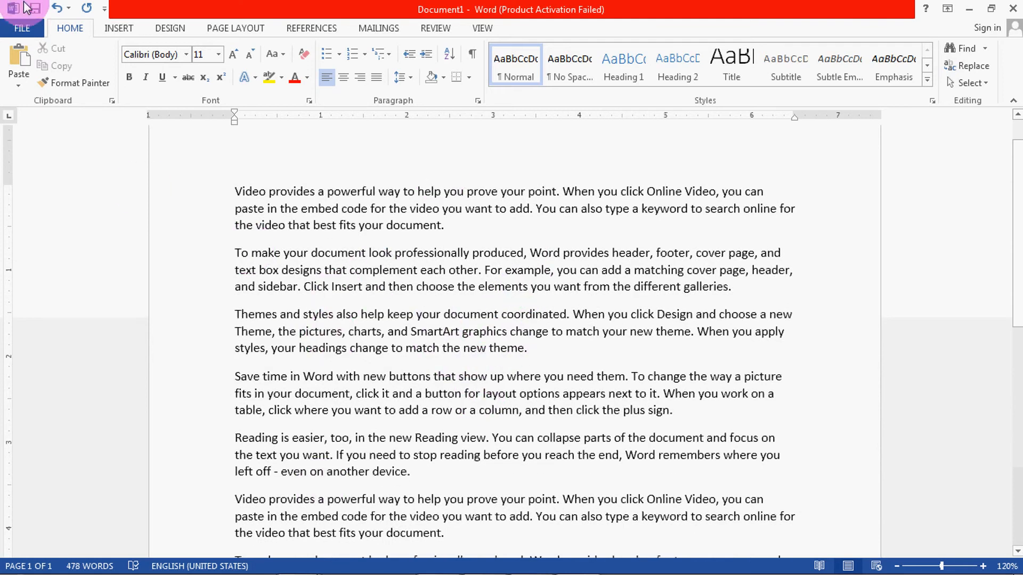
left_click(127, 28)
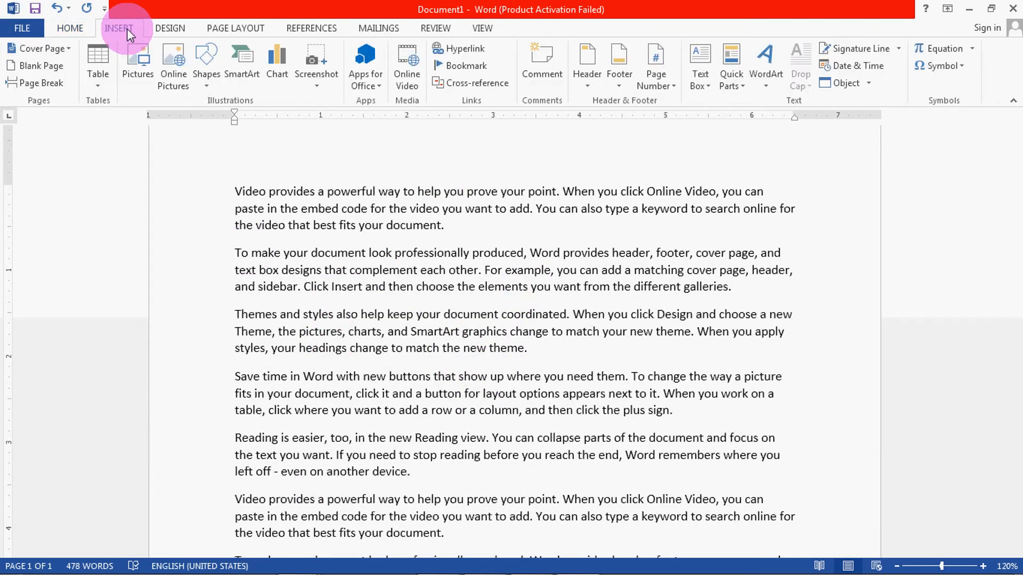
left_click(137, 57)
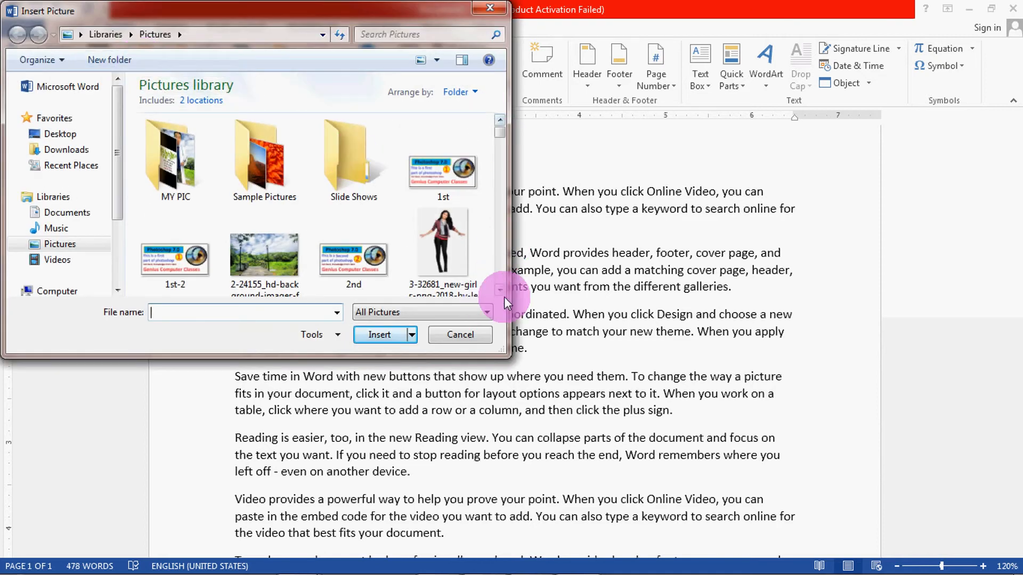
scroll(503, 290, "down", 5)
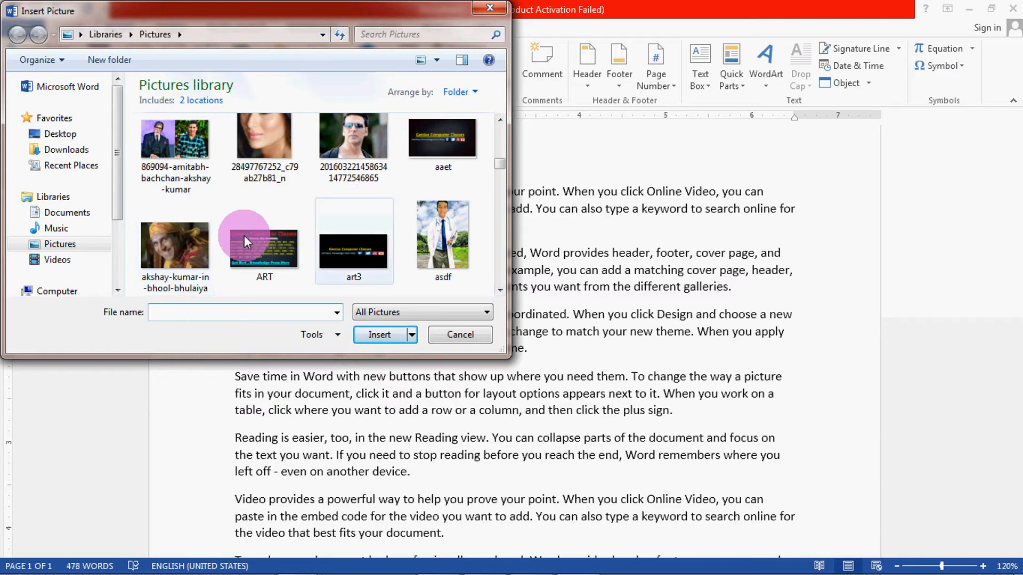
left_click(156, 255)
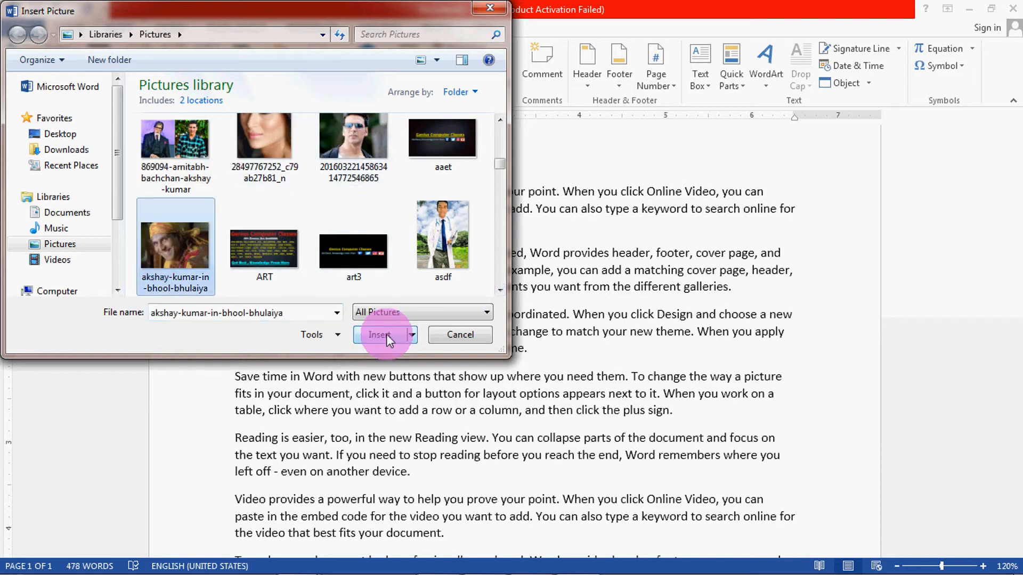
left_click(386, 334)
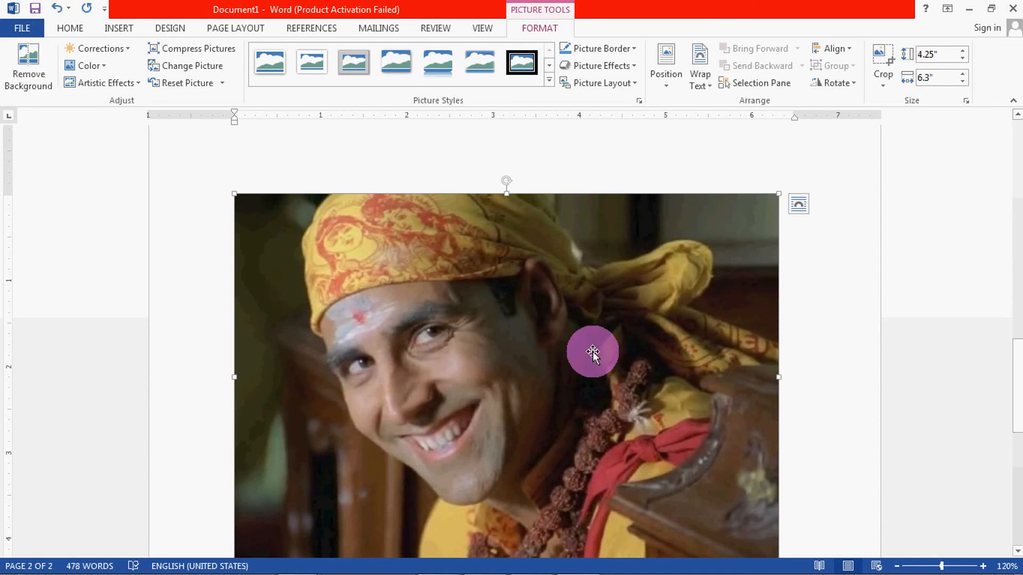
- Shrink the inserted picture proportionally to about 2.02" high by 3" wide
scroll(592, 352, "up", 10)
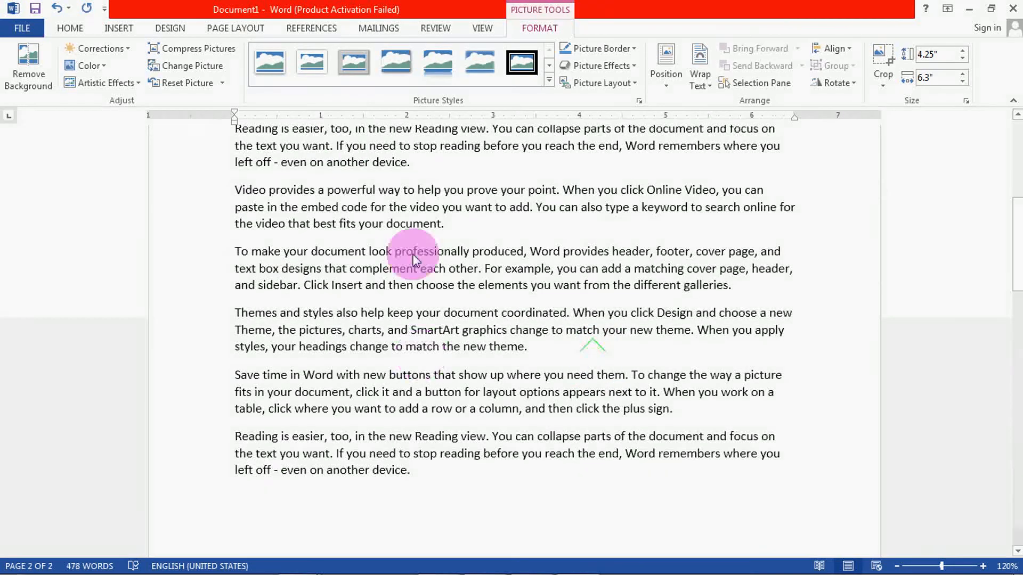
scroll(516, 365, "down", 10)
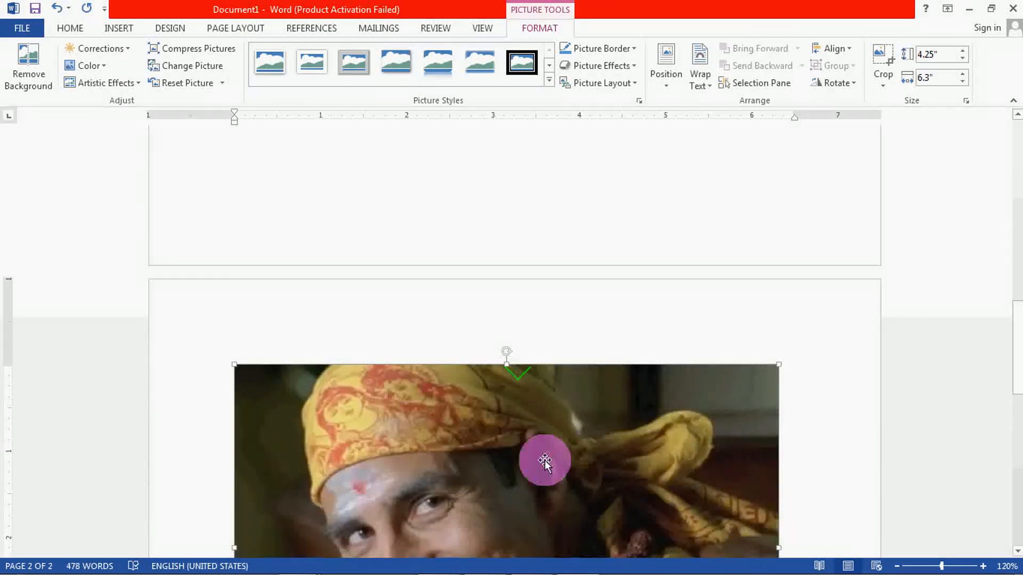
scroll(545, 462, "down", 3)
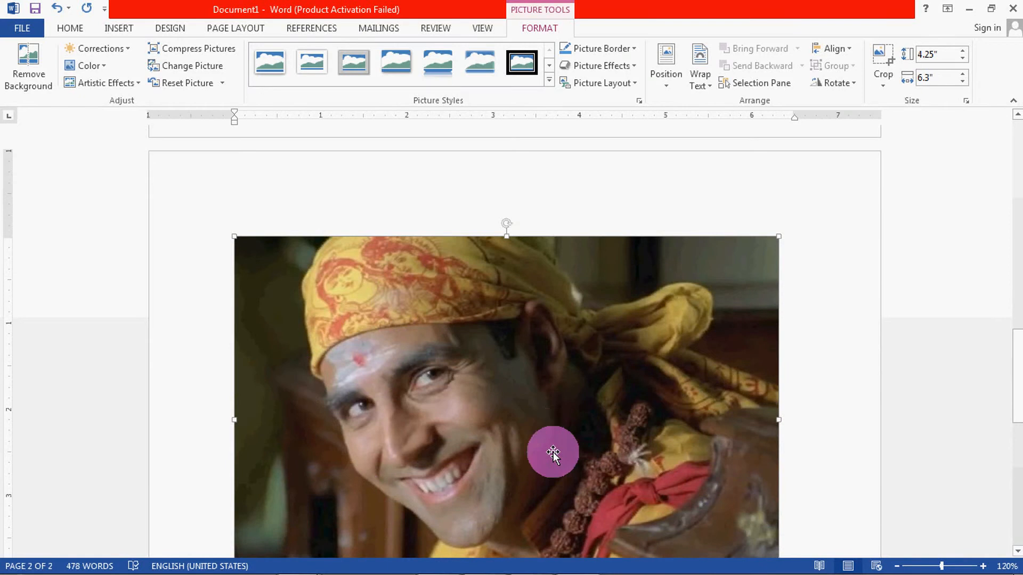
left_click(519, 370)
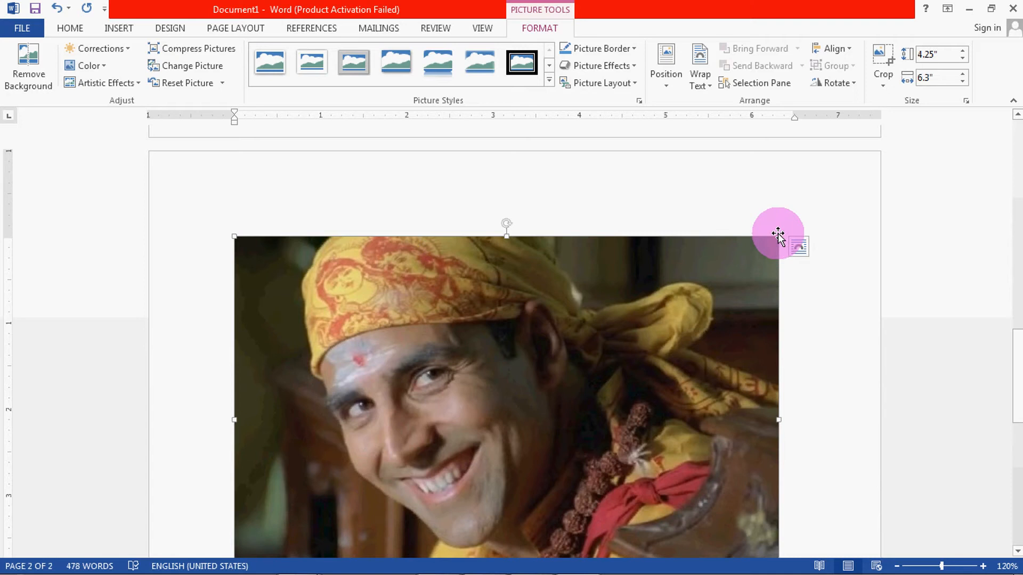
left_click_drag(777, 234, 466, 427)
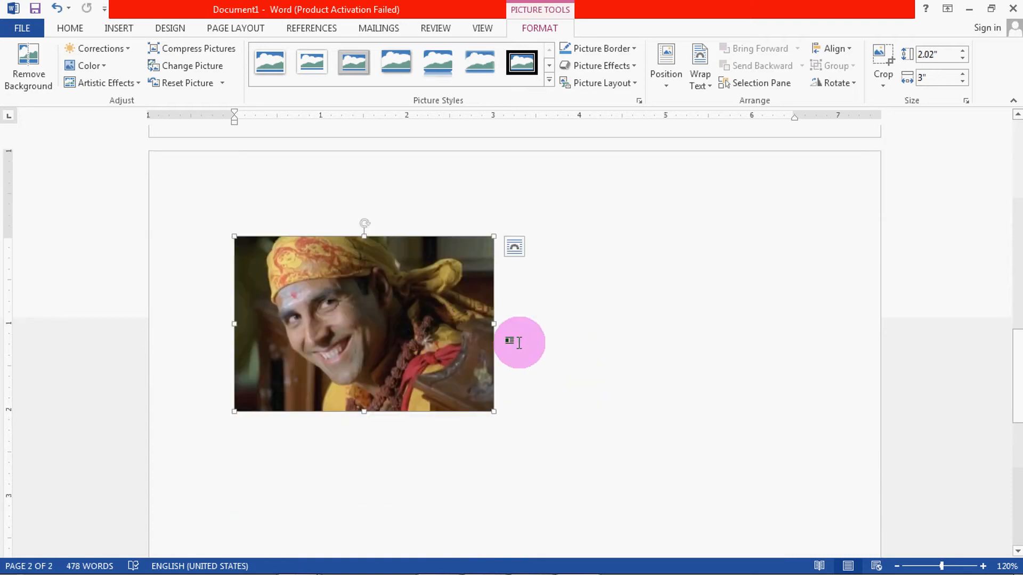
- Move the inline picture up from the second page to the end of a "Video provides" paragraph on the first page
scroll(519, 343, "up", 4)
scroll(522, 320, "down", 2)
left_click_drag(395, 395, 536, 224)
scroll(533, 309, "up", 9)
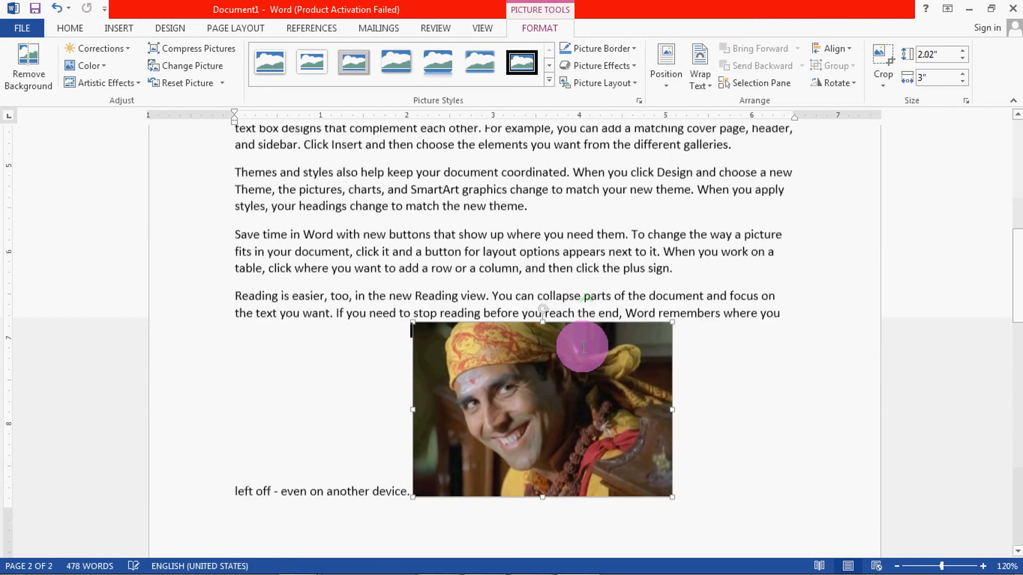
left_click_drag(568, 373, 624, 304)
scroll(522, 353, "up", 3)
left_click_drag(410, 439, 496, 276)
left_click_drag(606, 351, 531, 224)
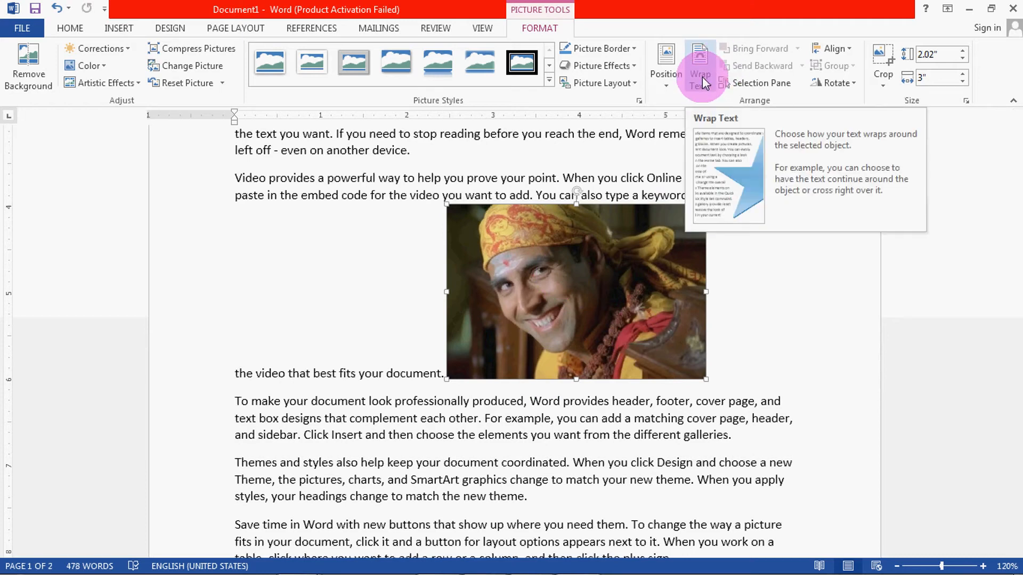
- Set the picture's text wrapping to In Front of Text and move it over the middle of the paragraphs below
left_click(700, 82)
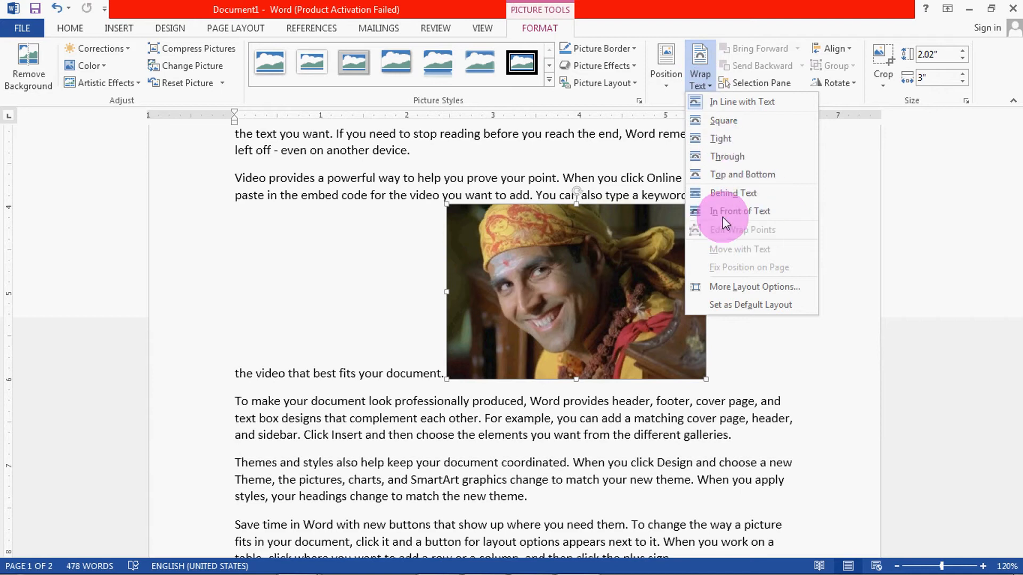
left_click(788, 213)
left_click_drag(584, 260, 484, 318)
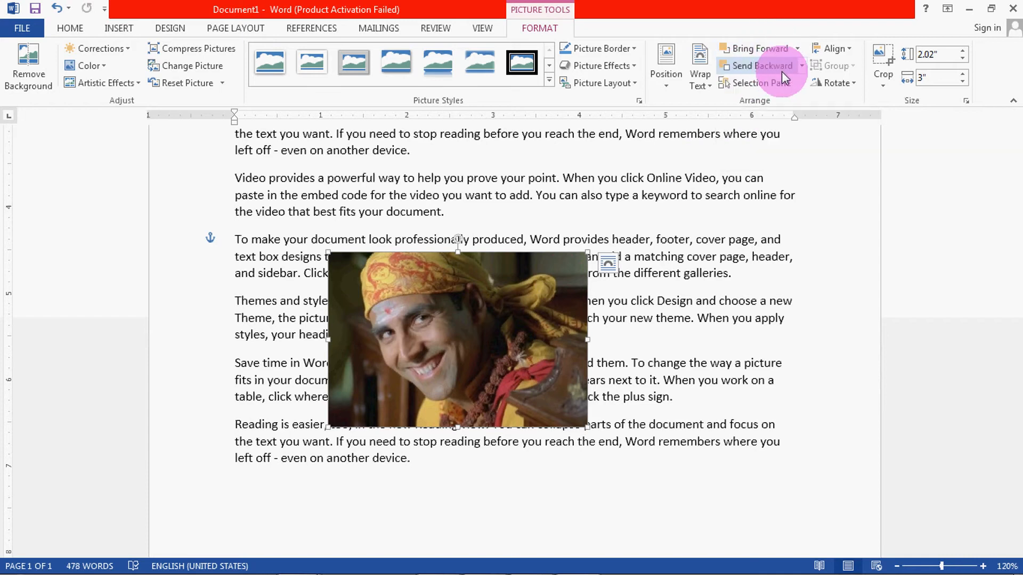
left_click_drag(549, 280, 567, 261)
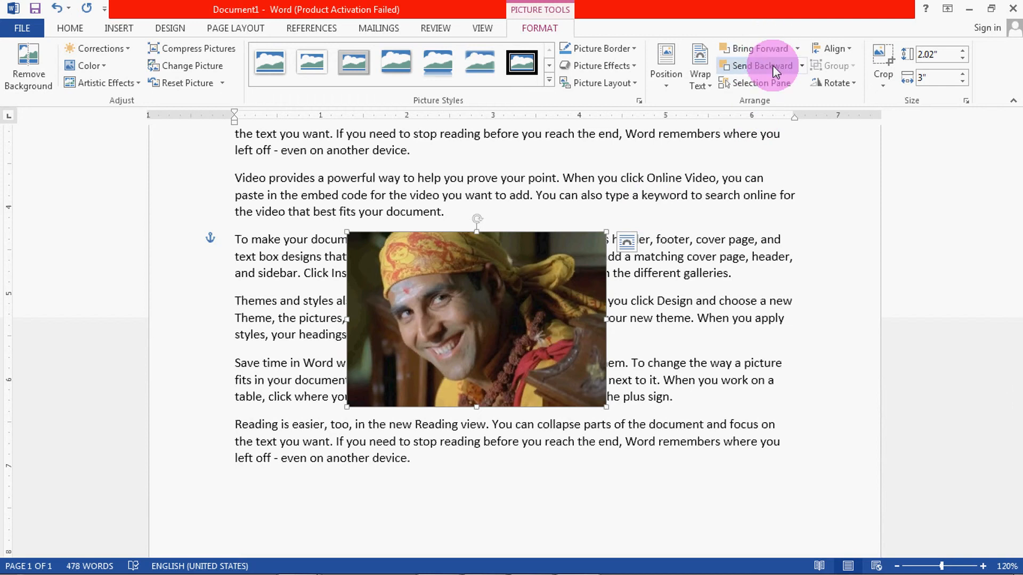
- Send the picture behind the text and shift it to the right across the paragraphs
left_click(803, 65)
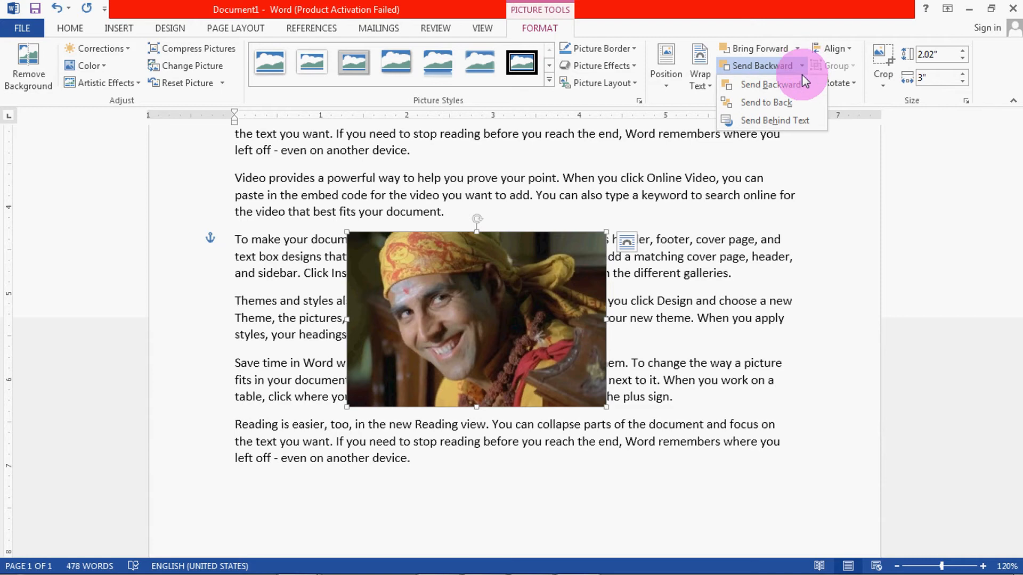
left_click(779, 121)
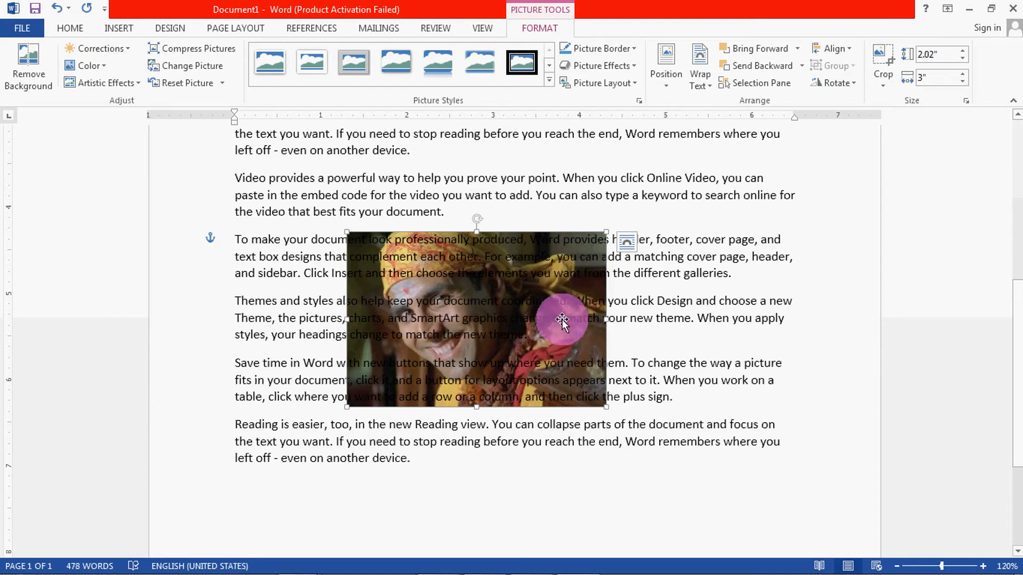
left_click_drag(571, 339, 638, 326)
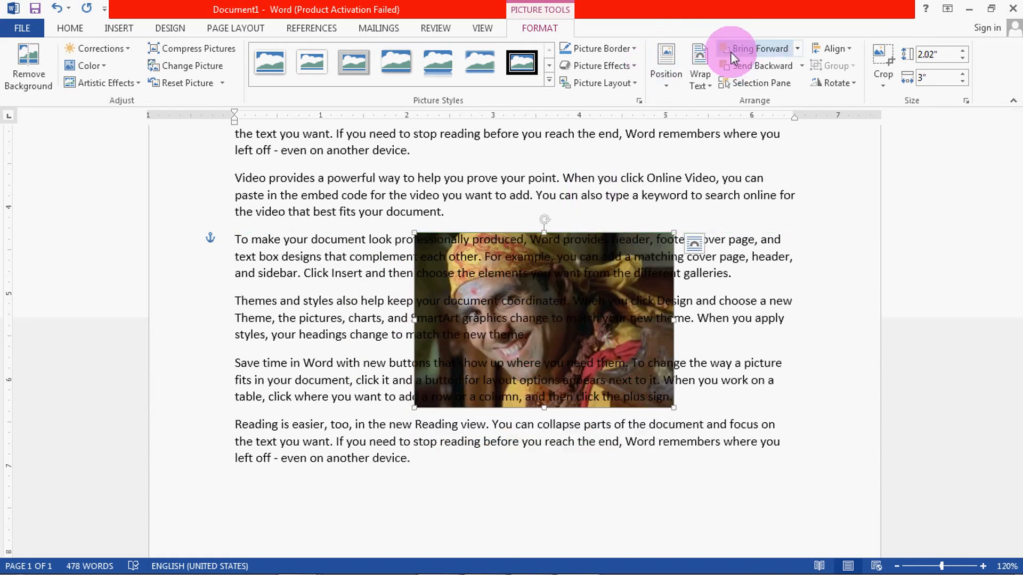
- Bring the picture in front of the text and move it back toward the left side of the paragraphs
left_click(799, 49)
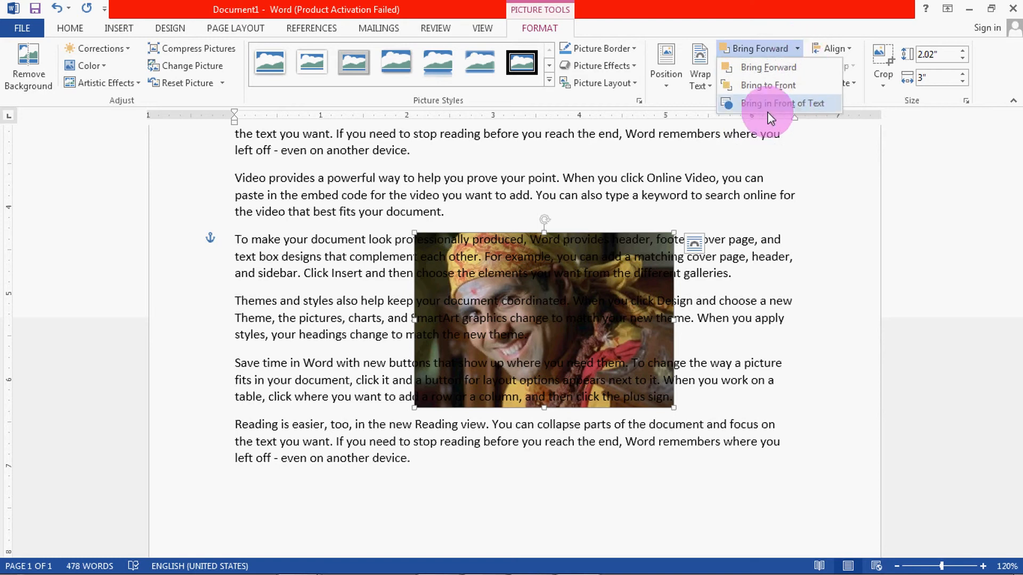
left_click(819, 105)
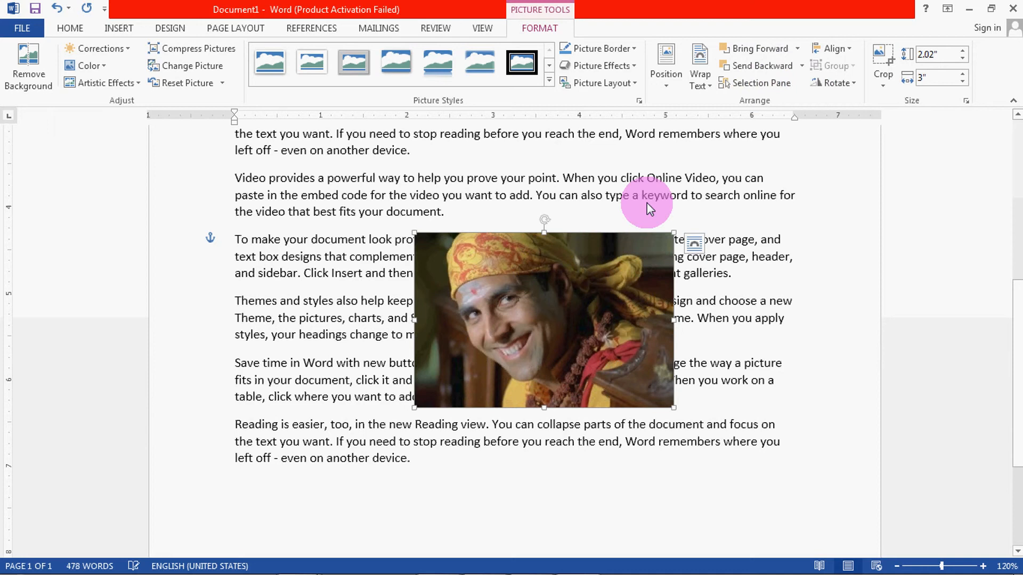
left_click_drag(618, 258, 512, 299)
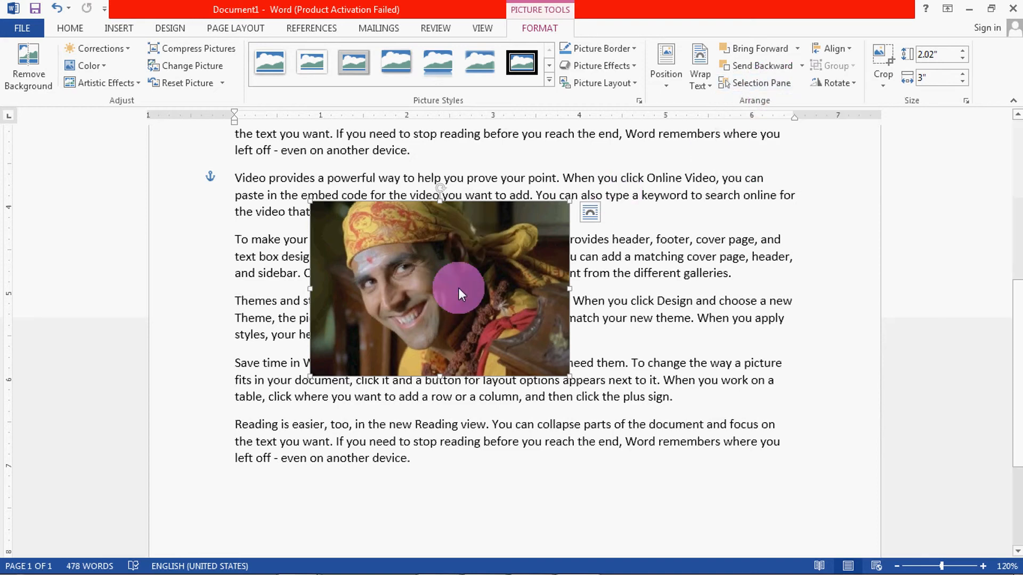
- Hide all objects through the Selection pane, show them again, and select Picture 2
left_click(757, 83)
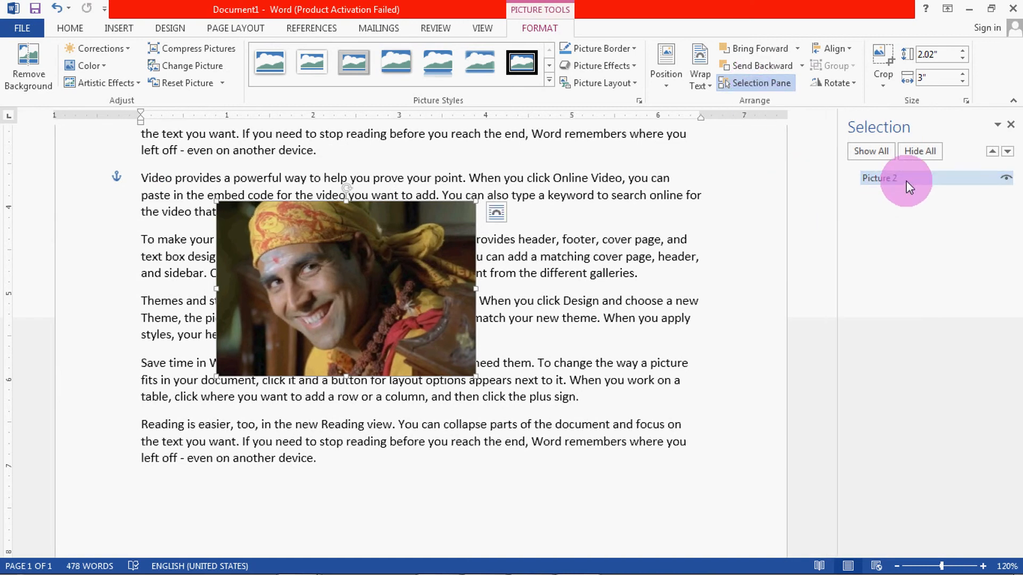
left_click(898, 181)
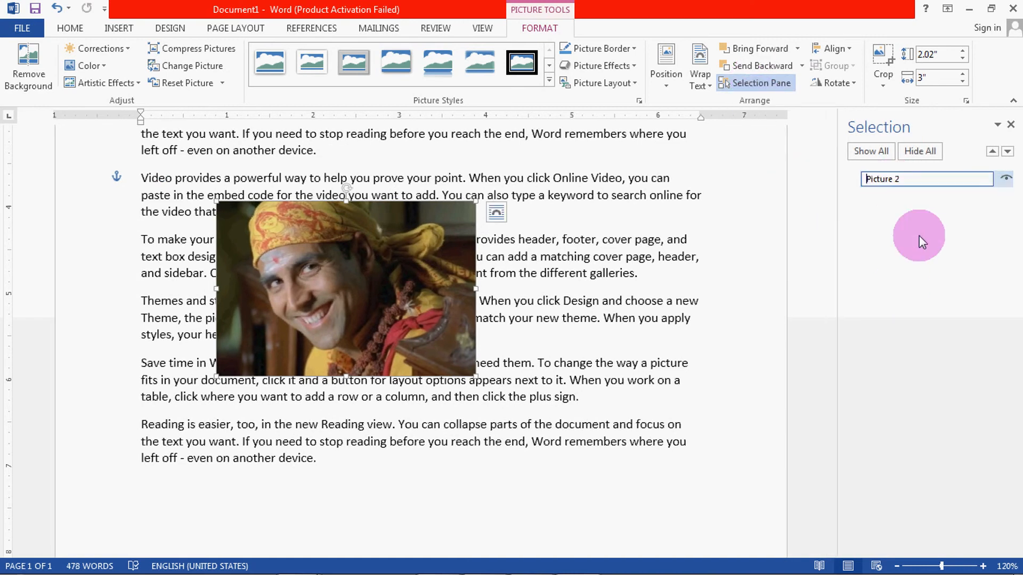
left_click(870, 156)
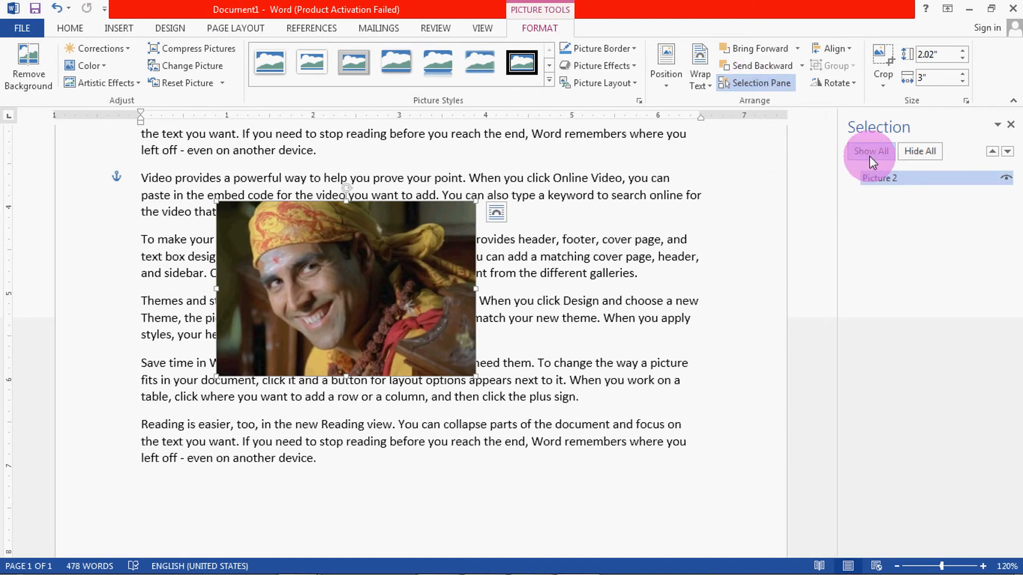
left_click(912, 151)
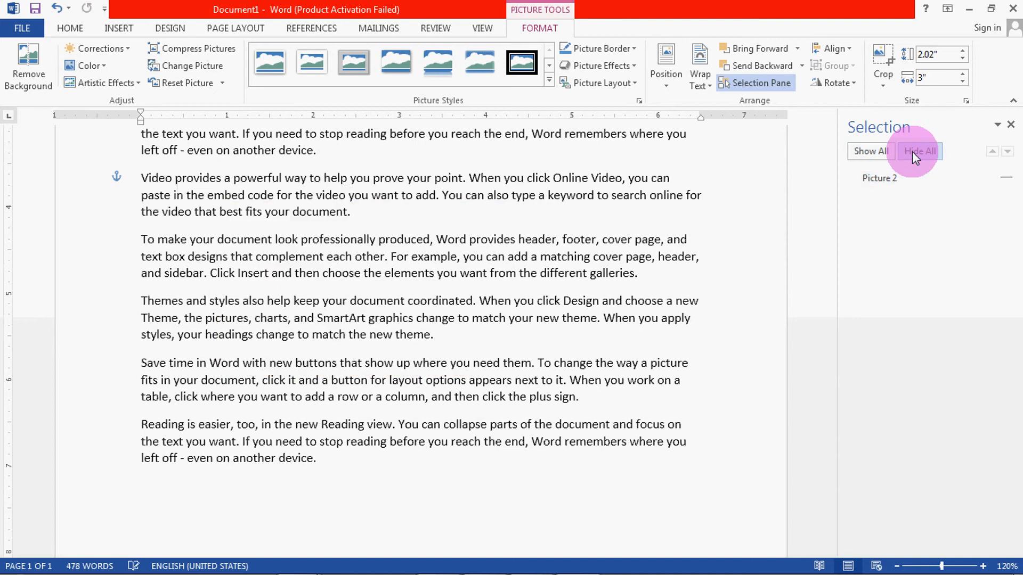
left_click(877, 158)
left_click(880, 178)
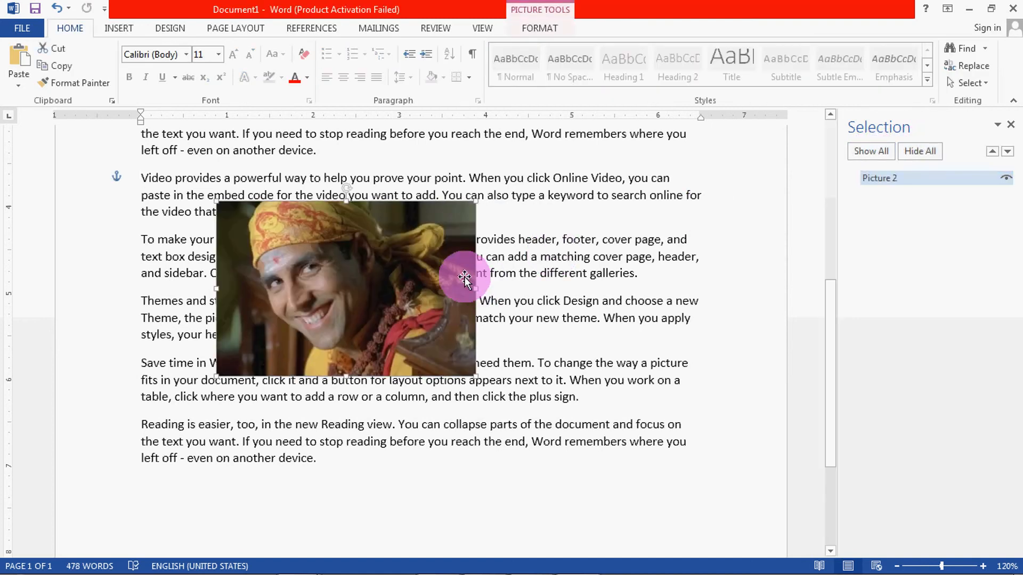
- Align the picture to the left margin of the page
left_click(537, 28)
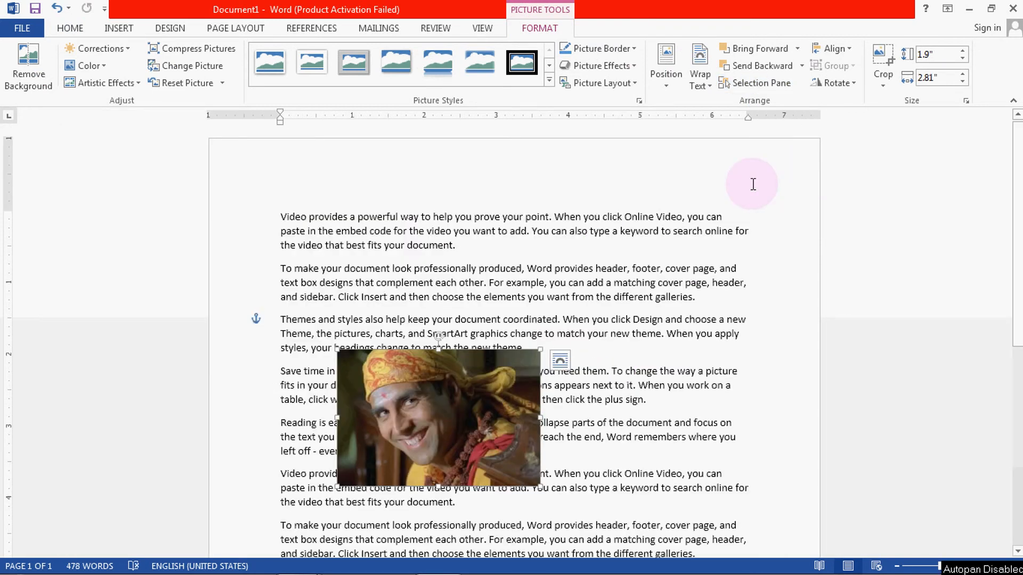
left_click(846, 62)
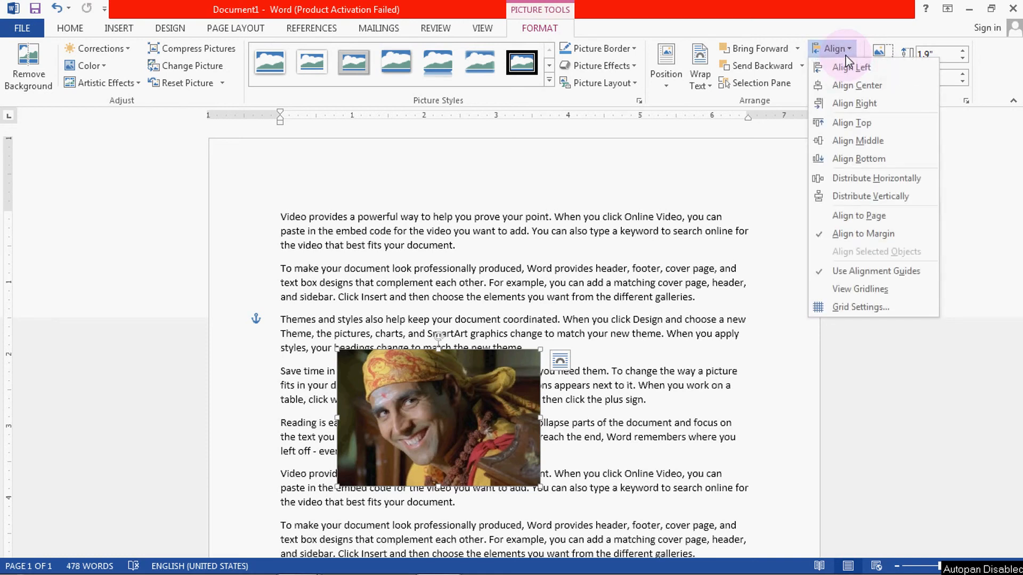
left_click(883, 73)
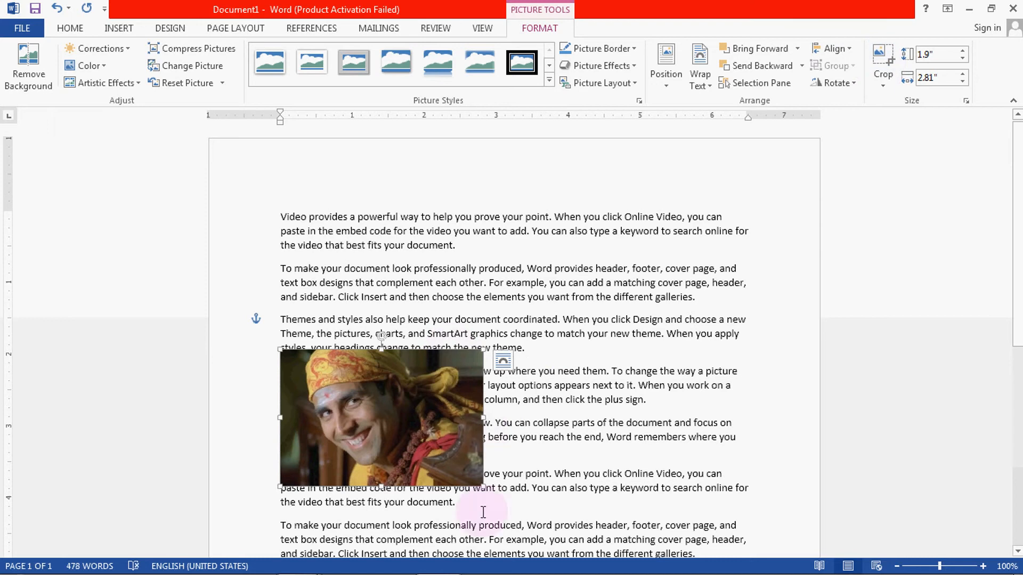
- Align the picture to the center of the margins, then to the right margin
left_click(834, 48)
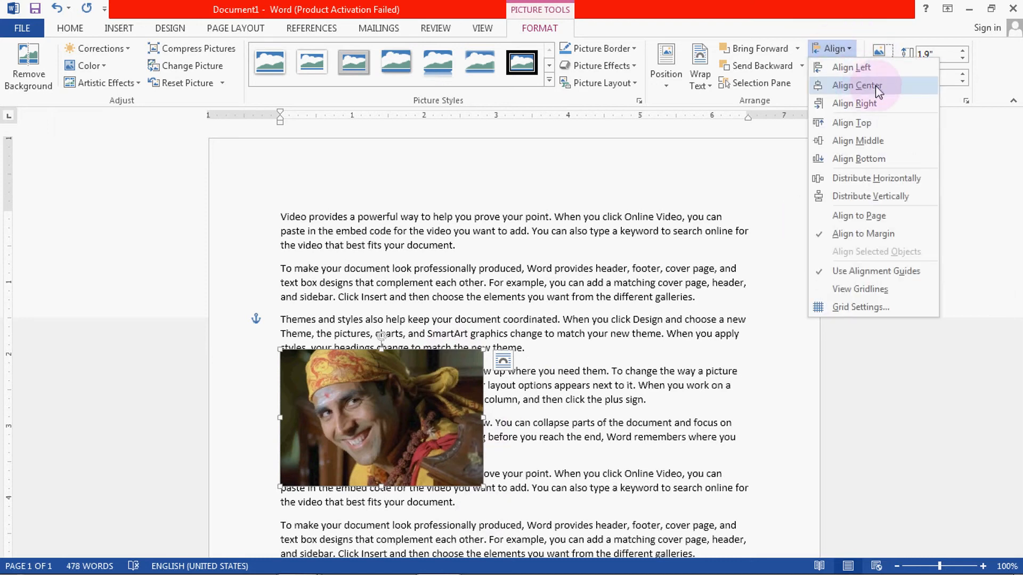
left_click(875, 87)
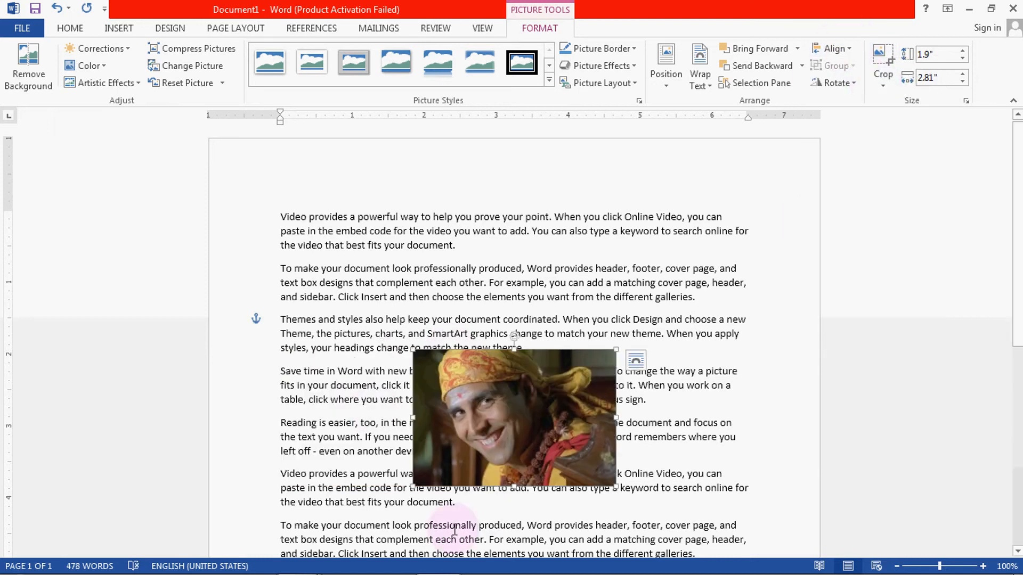
left_click(835, 51)
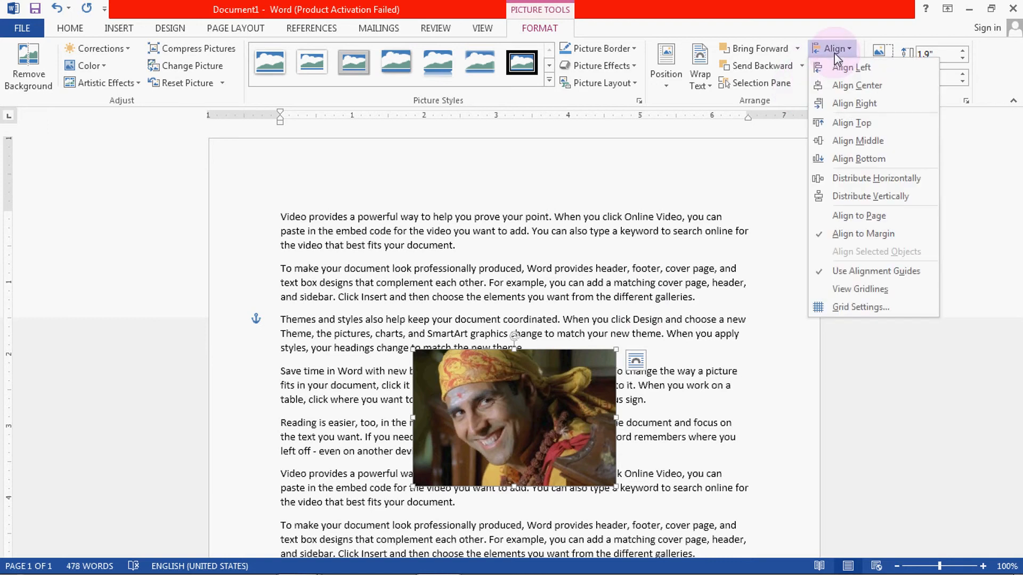
left_click(867, 103)
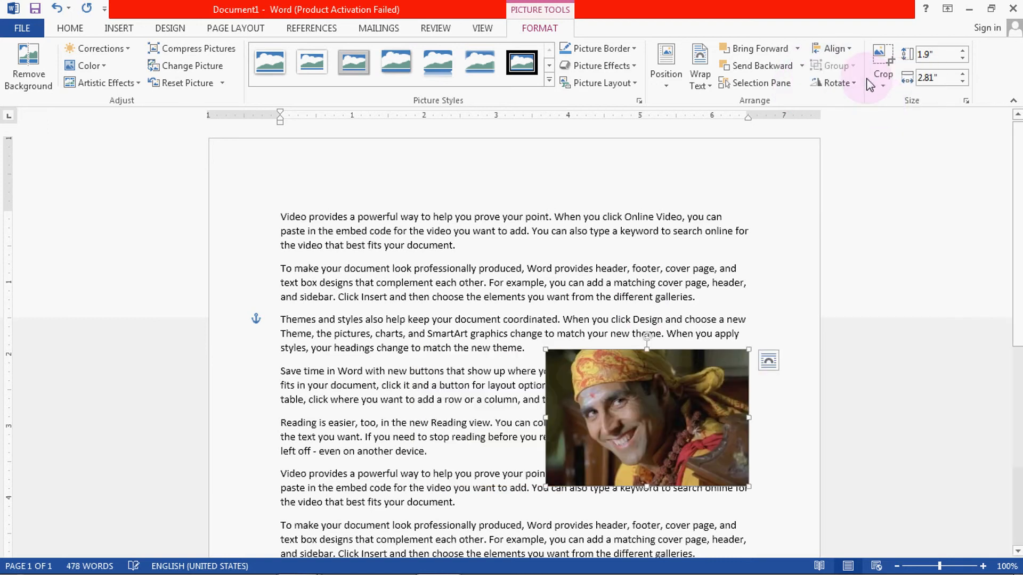
- Align the picture to the top margin, then reposition it freehand over the right end of the first three paragraphs
left_click(847, 50)
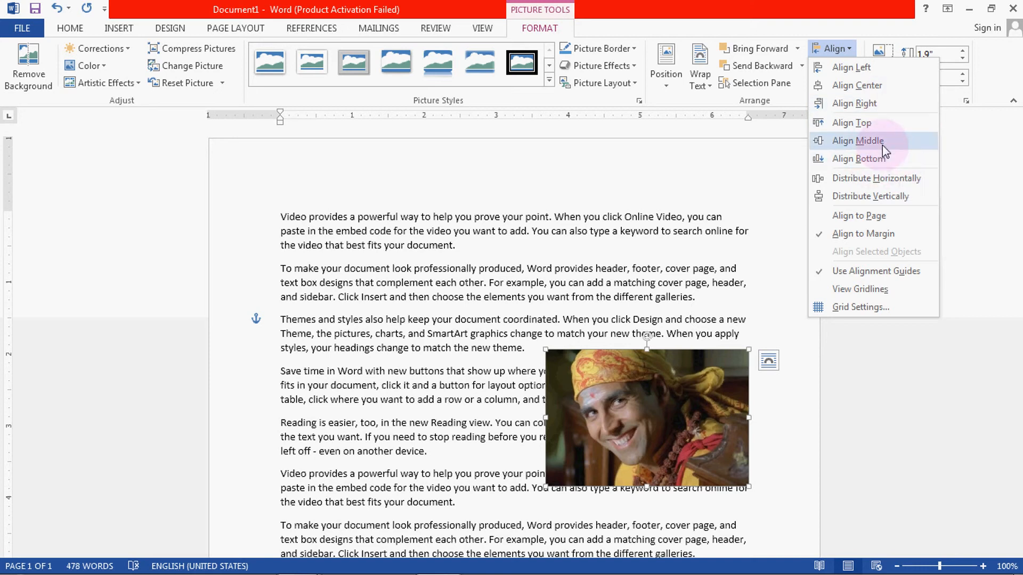
left_click(874, 125)
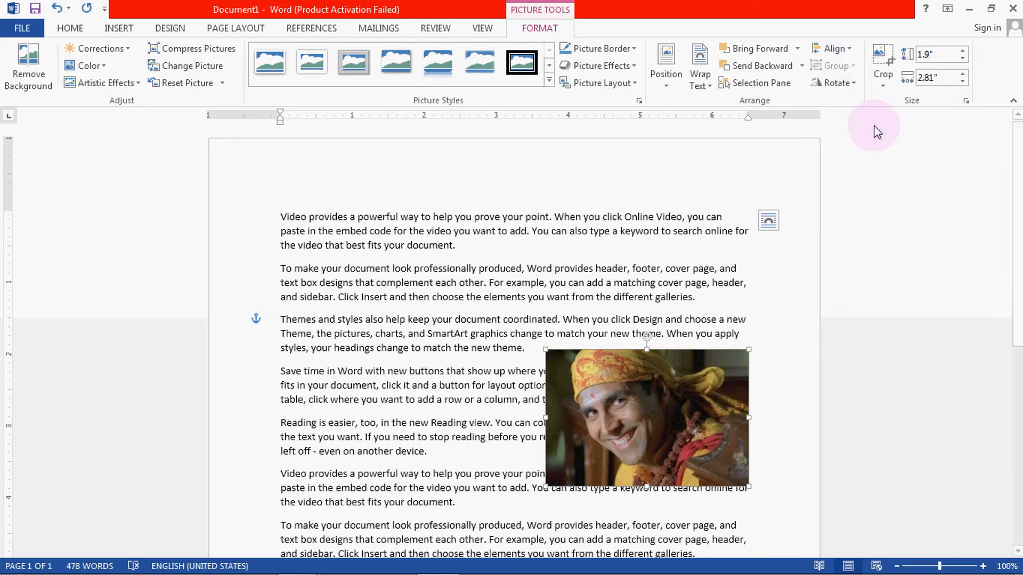
left_click_drag(635, 254, 581, 250)
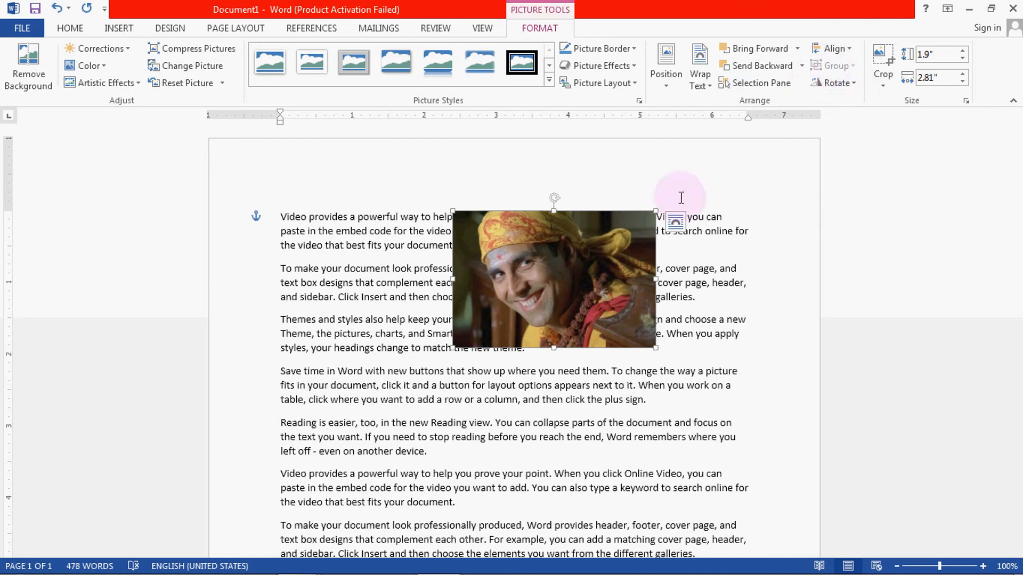
left_click_drag(598, 231, 685, 214)
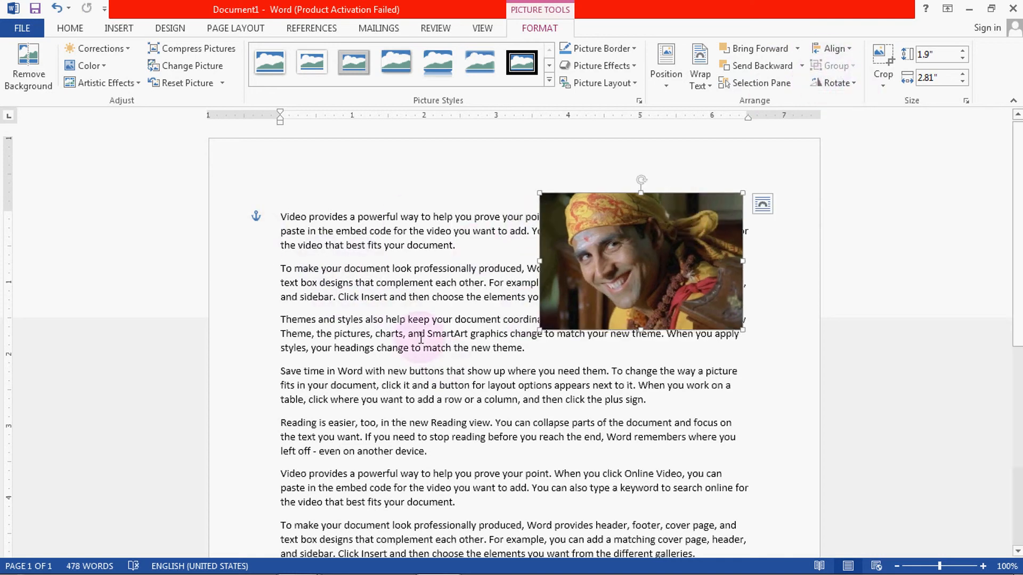
- Draw an oval about 1.18" high and 1.29" wide over the left part of the second and third paragraphs
left_click(115, 31)
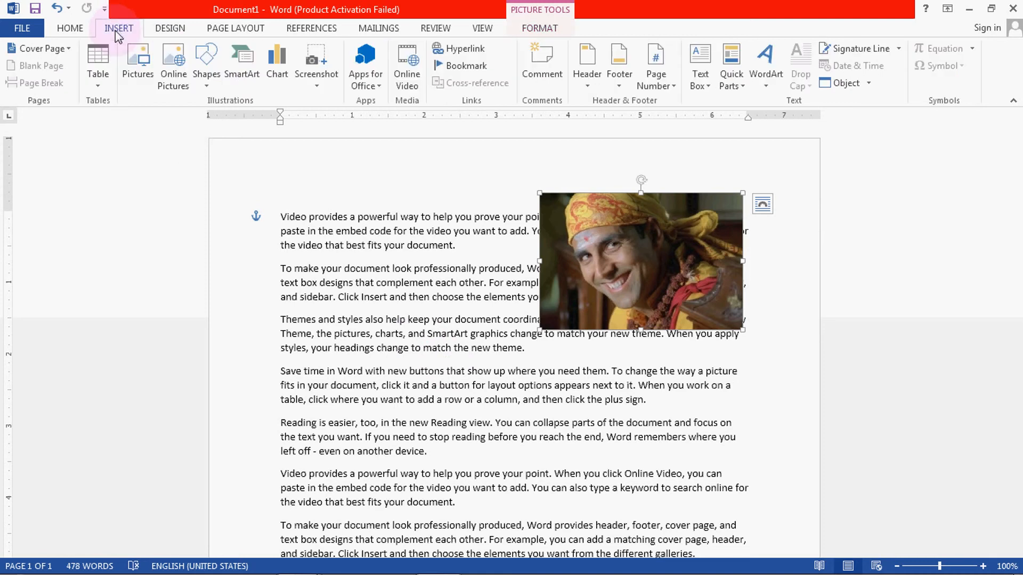
left_click(206, 86)
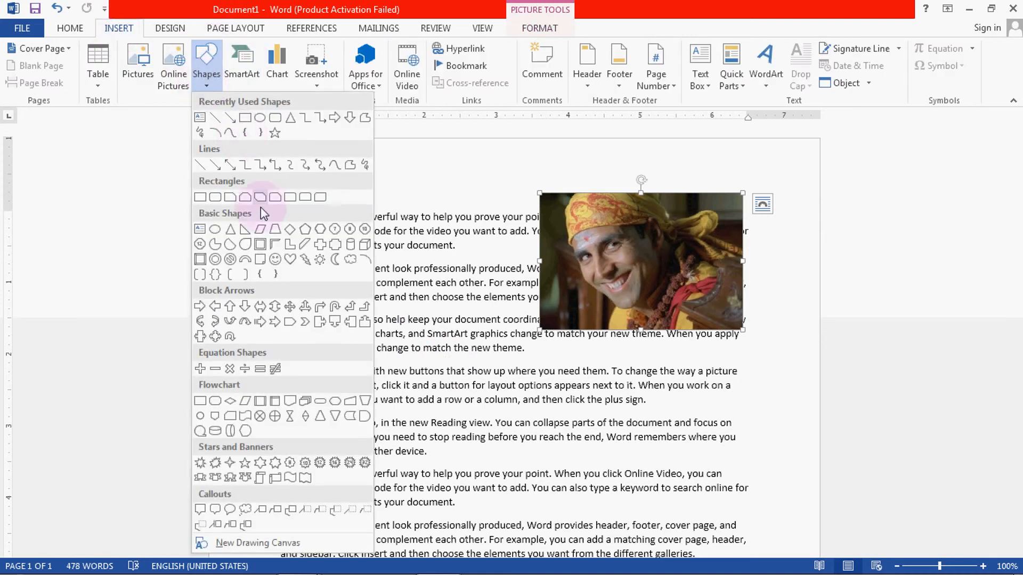
left_click(215, 229)
mouse_move(323, 284)
left_mouse_down()
mouse_move(399, 365)
mouse_move(418, 369)
left_mouse_up()
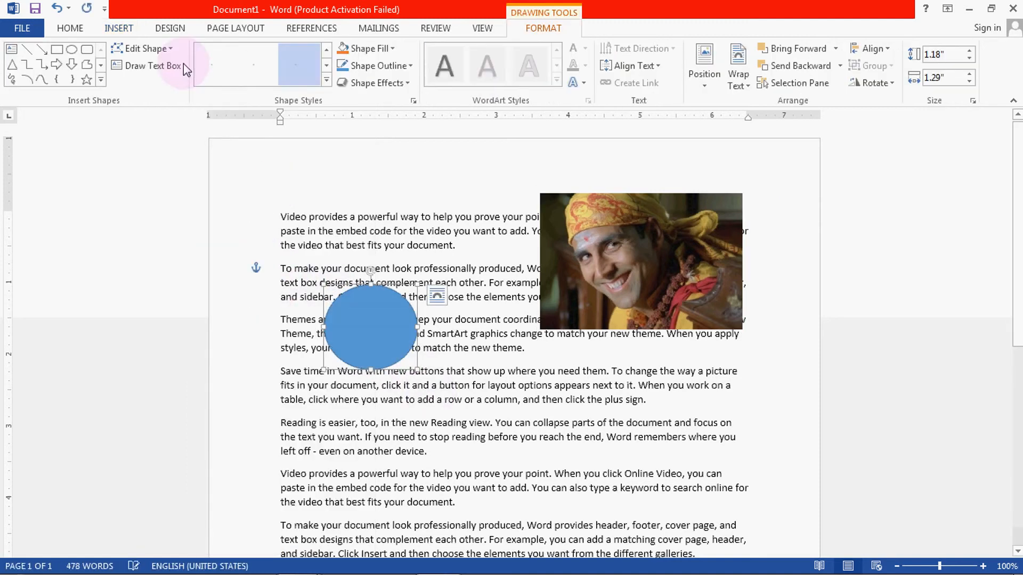
- Draw a right arrow about 1.28" high and 1.6" wide below the oval, and a rounded rectangle to the arrow's left
left_click(61, 62)
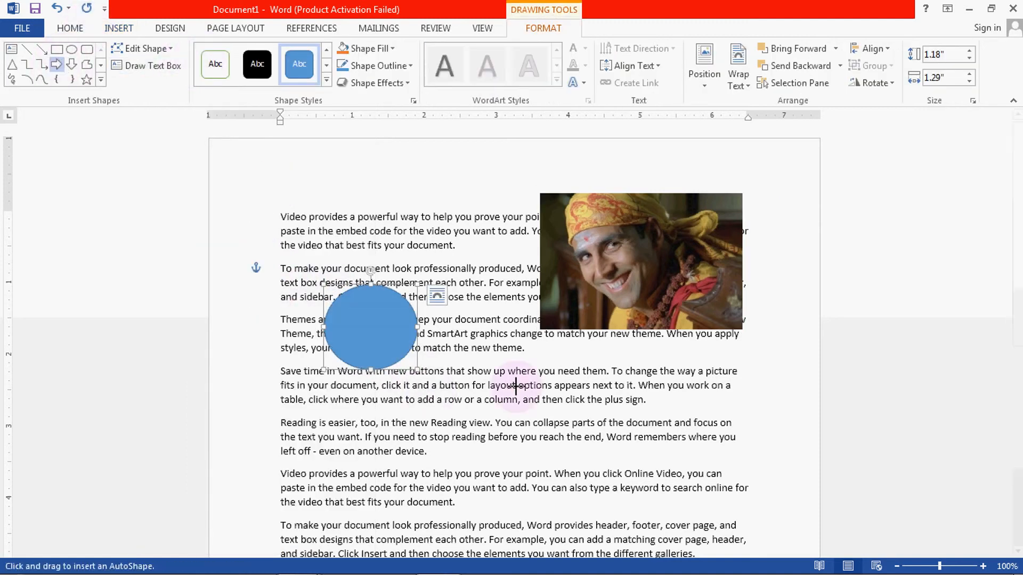
left_click_drag(456, 387, 572, 478)
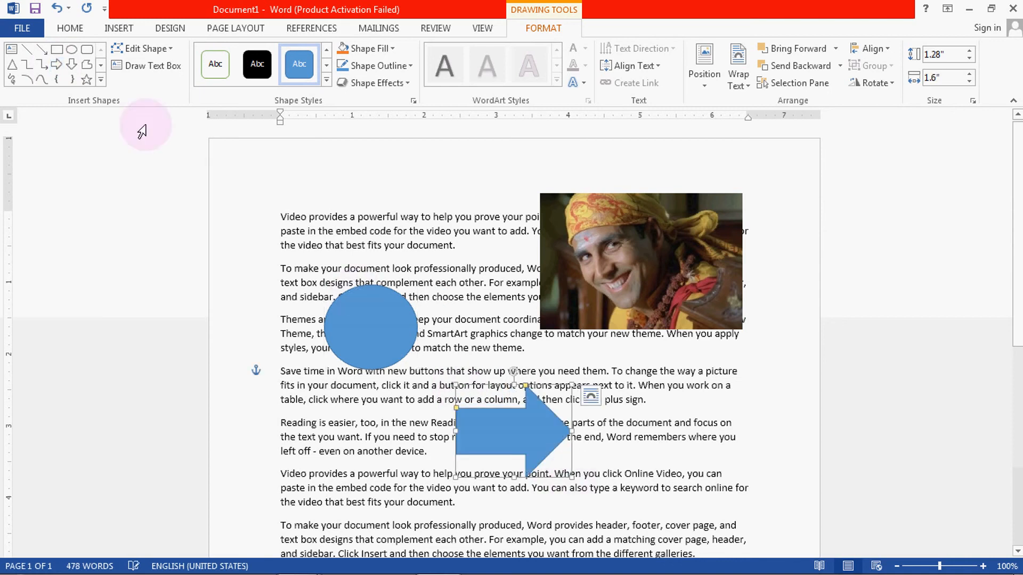
left_click(87, 49)
mouse_move(324, 395)
left_mouse_down()
mouse_move(357, 448)
mouse_move(414, 494)
left_mouse_up()
- Arrange the three shapes into a cluster at the left of the text, with the oval above the rounded rectangle and arrow
left_click_drag(386, 322, 427, 270)
left_click_drag(391, 432, 294, 351)
left_click_drag(468, 451, 442, 405)
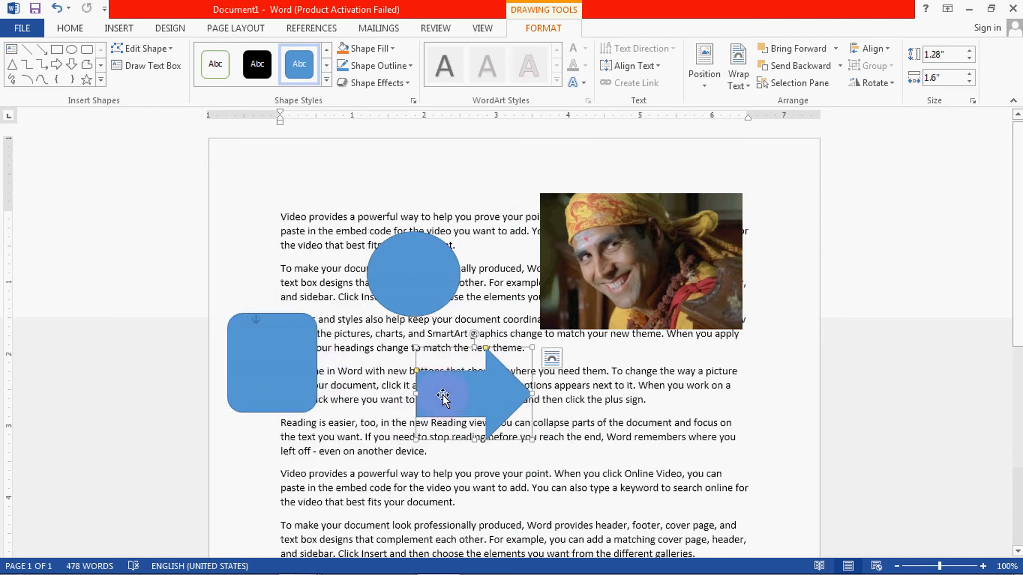
left_click_drag(443, 405, 371, 385)
left_click_drag(408, 292, 358, 309)
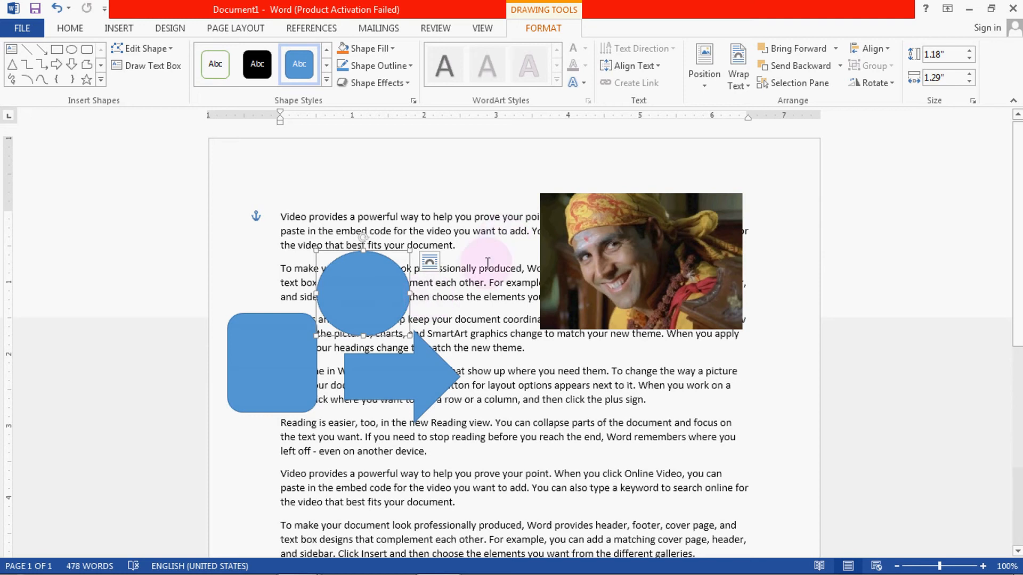
left_click_drag(393, 299, 406, 282)
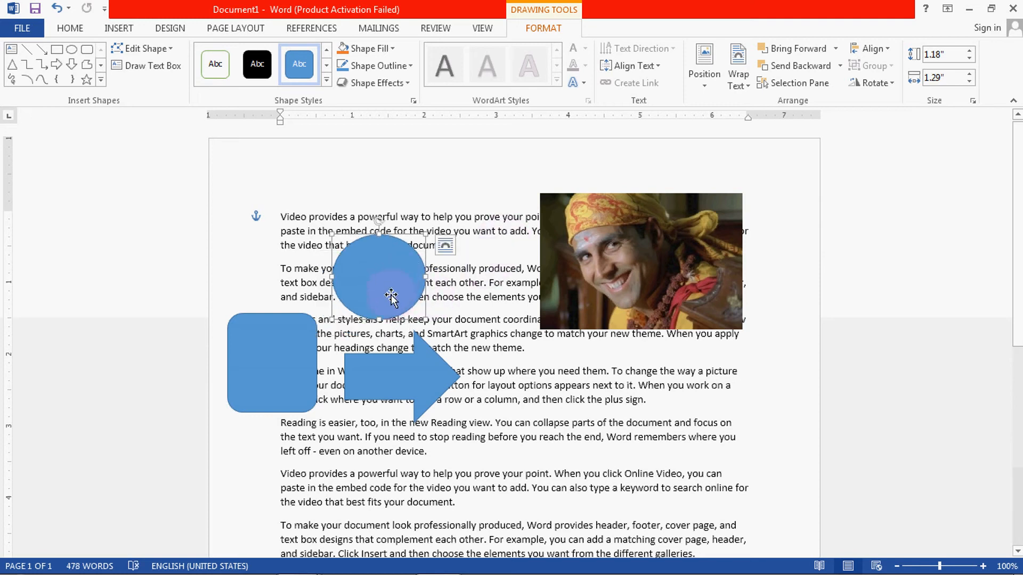
left_click_drag(381, 274, 361, 256)
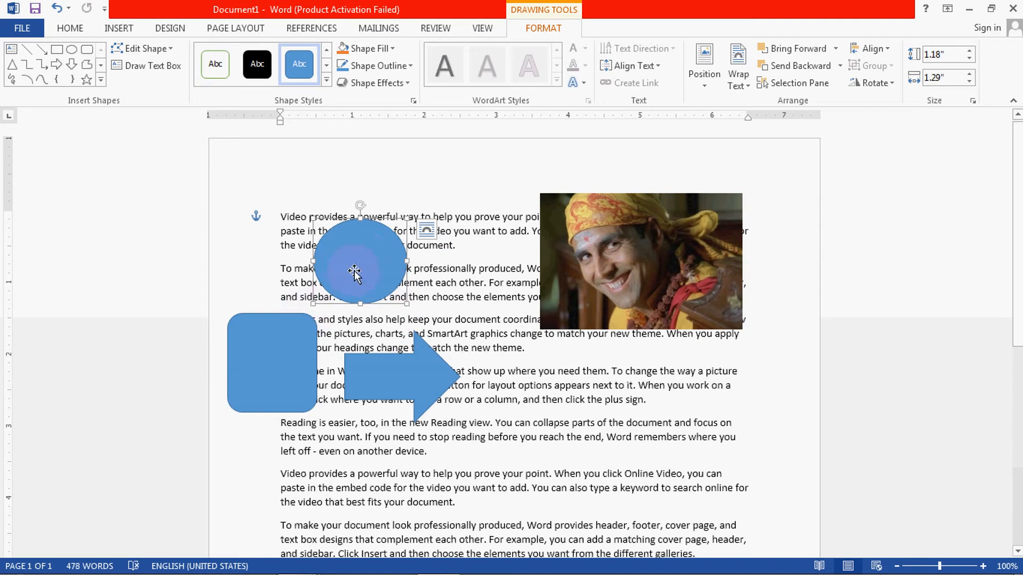
- Select the oval, rounded rectangle and arrow together and group them into one object
left_click(290, 337, "shift")
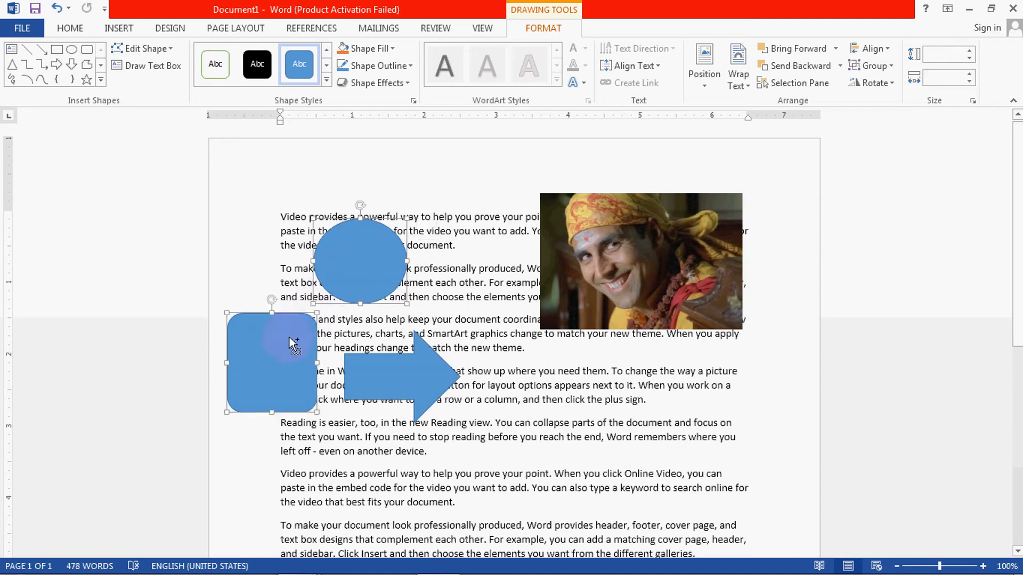
left_click(350, 376, "shift")
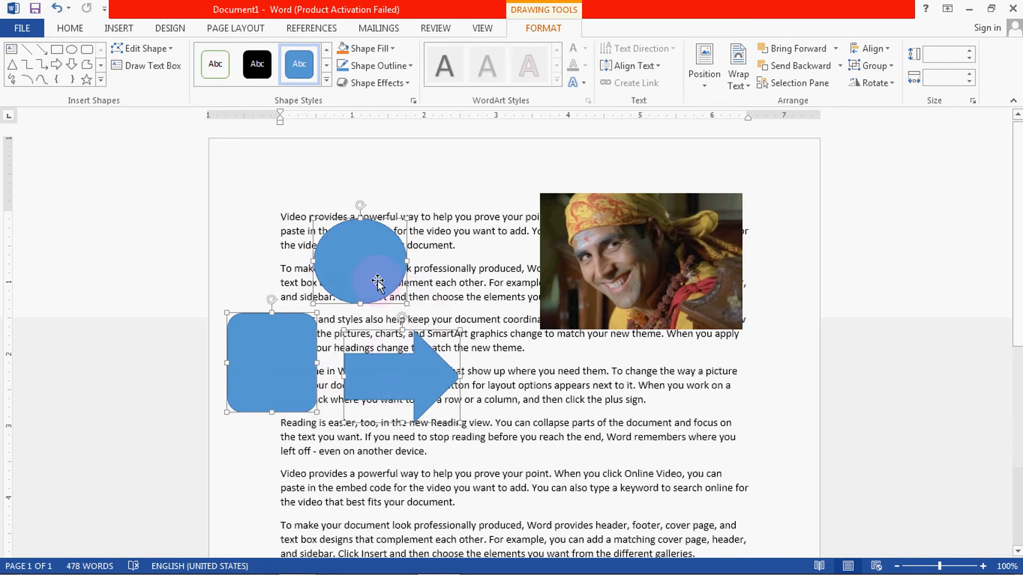
left_click(855, 70)
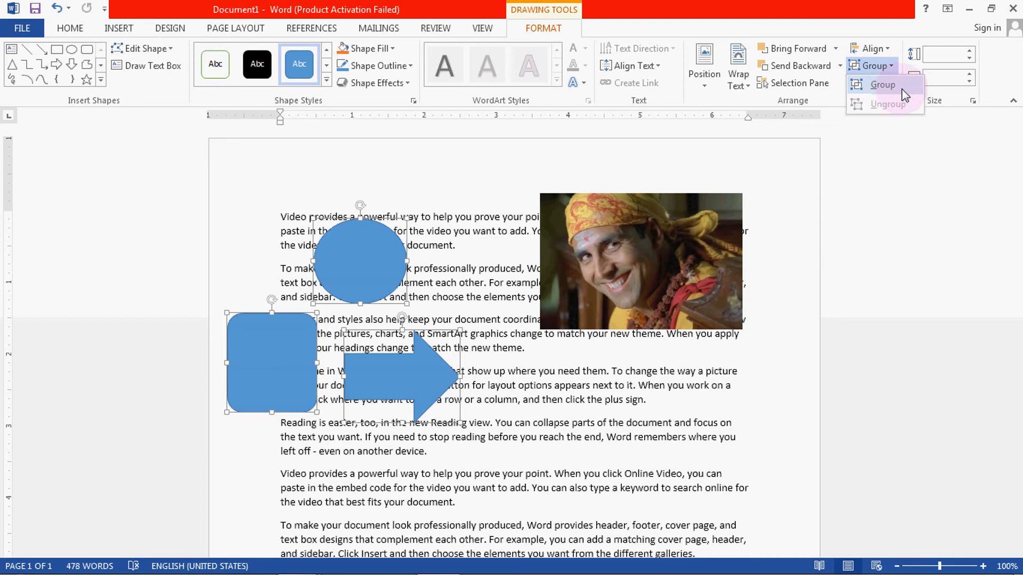
left_click(892, 88)
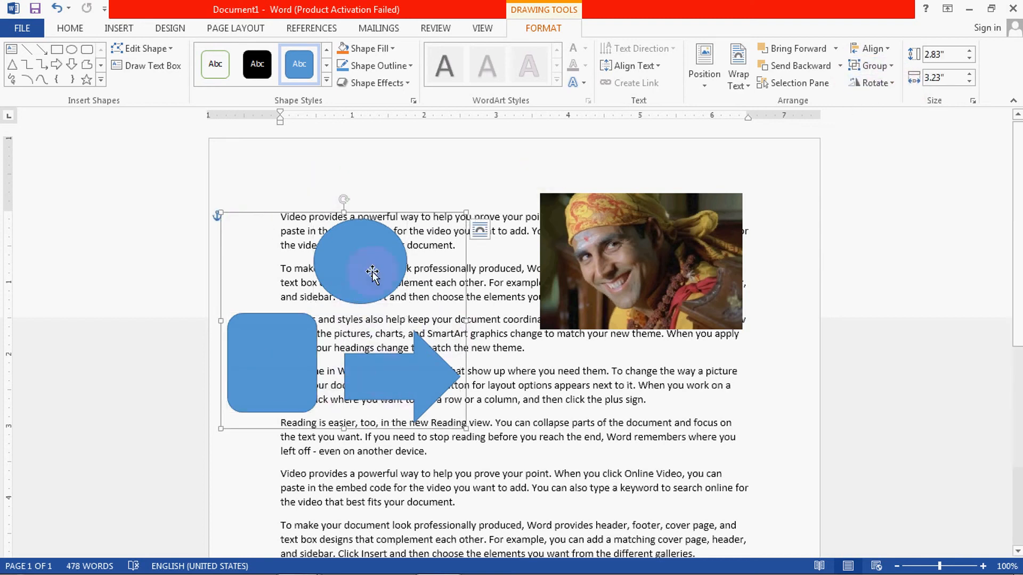
- Move the grouped shapes around the text as one object, leaving them left of center below the first paragraph
left_click_drag(372, 275, 468, 392)
left_click_drag(477, 484, 388, 392)
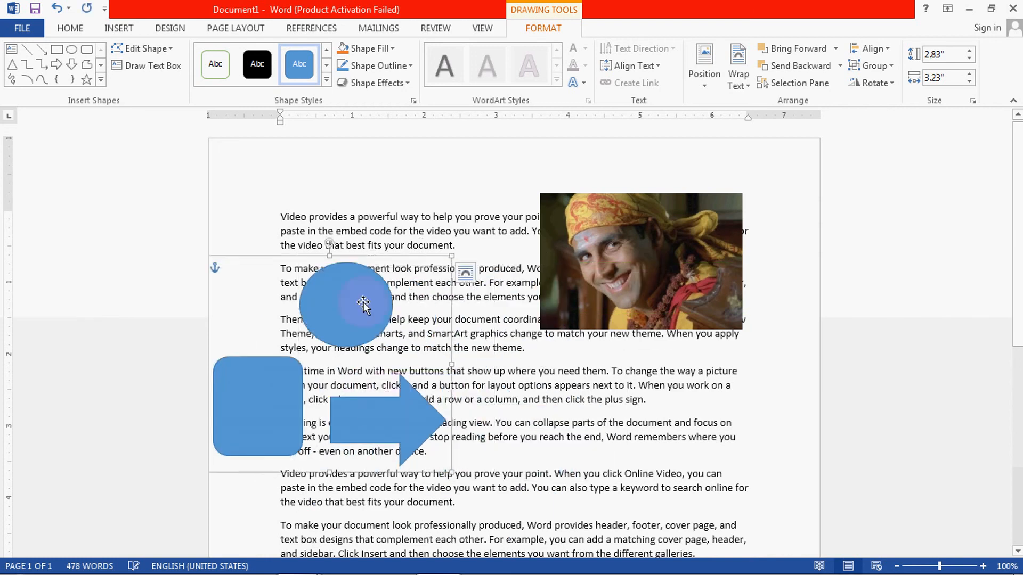
left_click_drag(362, 303, 389, 256)
left_click_drag(313, 321, 348, 360)
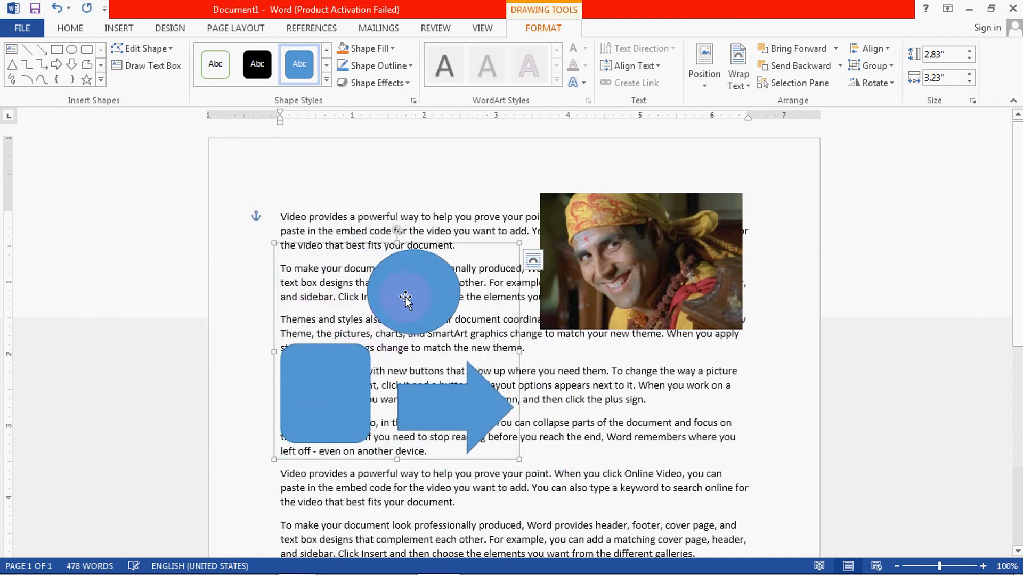
left_click_drag(441, 309, 463, 307)
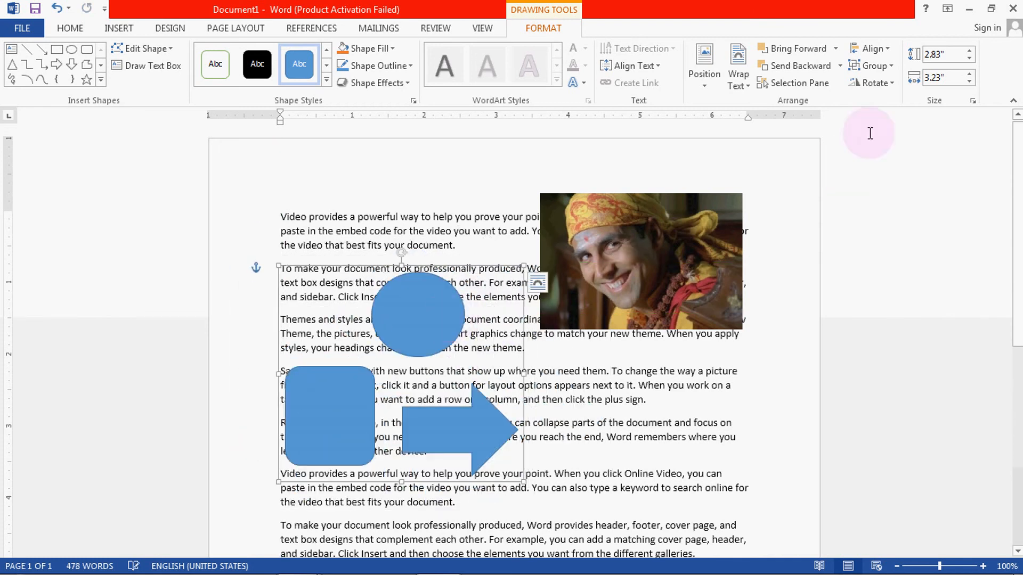
left_click(878, 68)
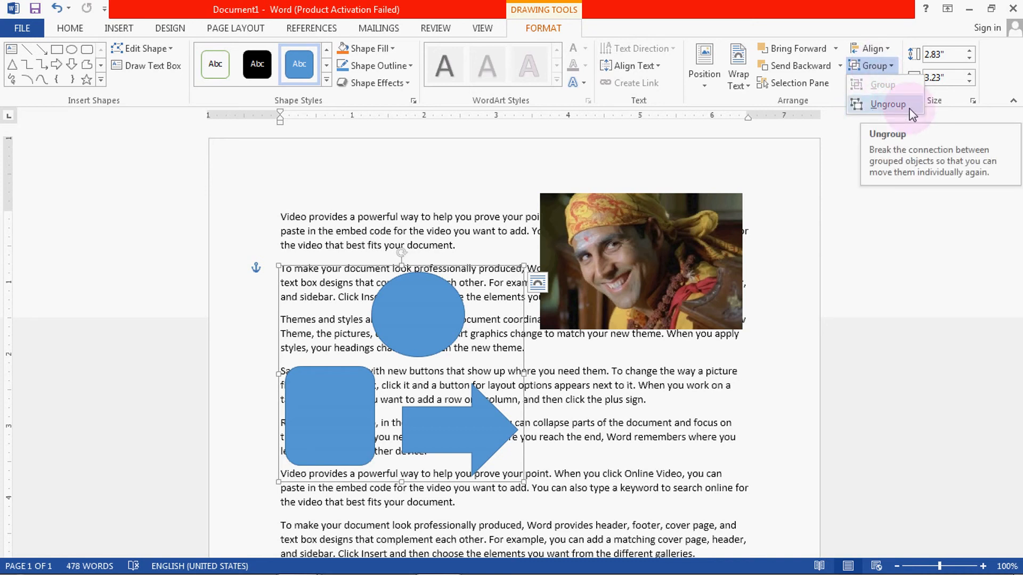
left_click(437, 403)
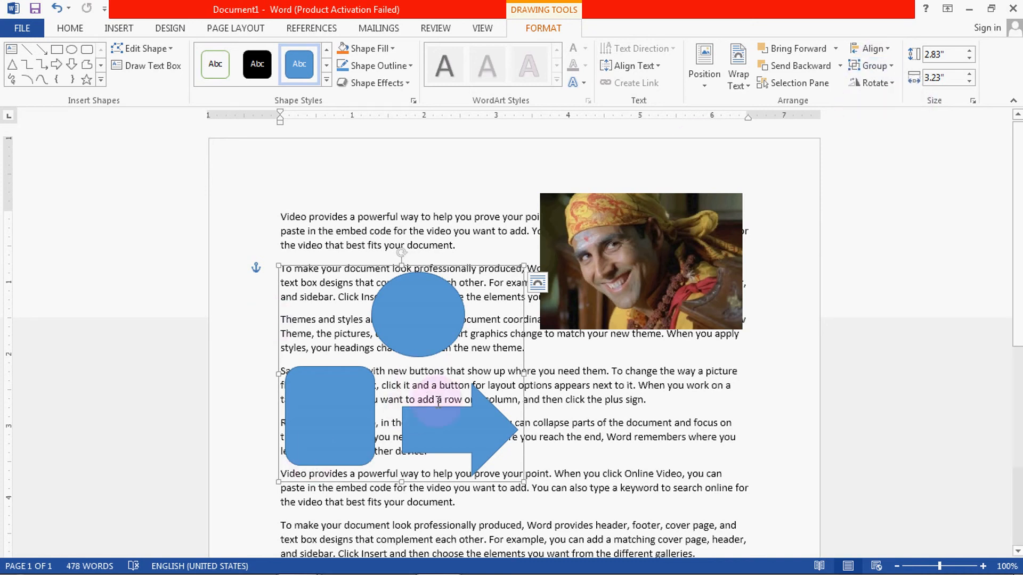
mouse_move(440, 420)
left_mouse_down()
mouse_move(394, 416)
mouse_move(486, 424)
mouse_move(459, 420)
left_mouse_up()
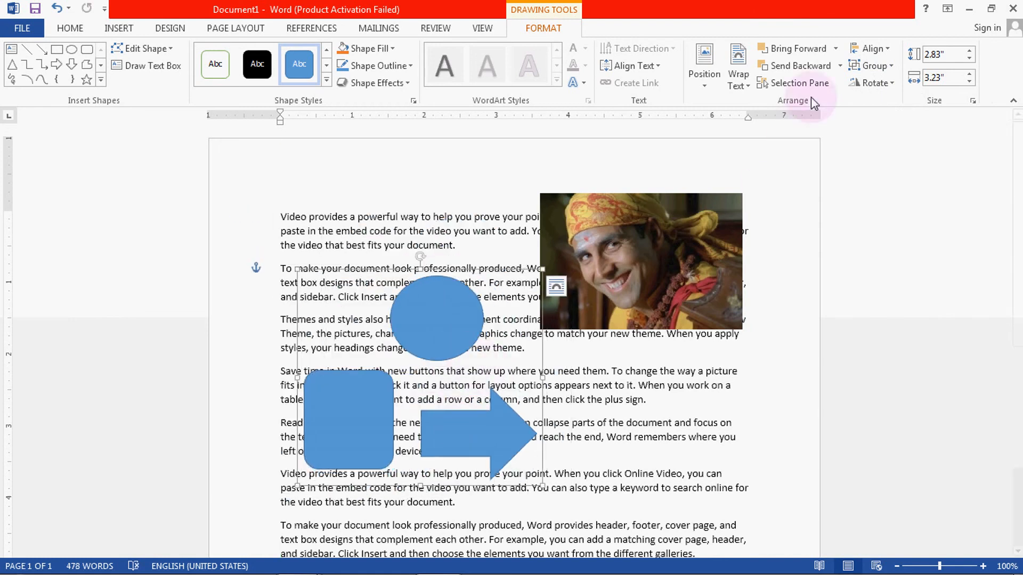
- Ungroup the three shapes and clear the selection
left_click(882, 69)
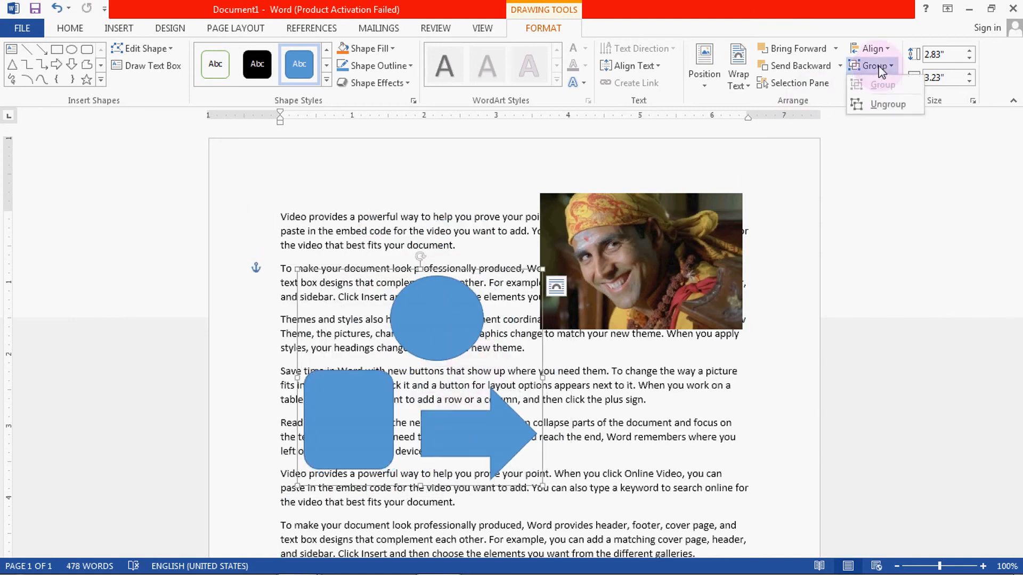
left_click(887, 104)
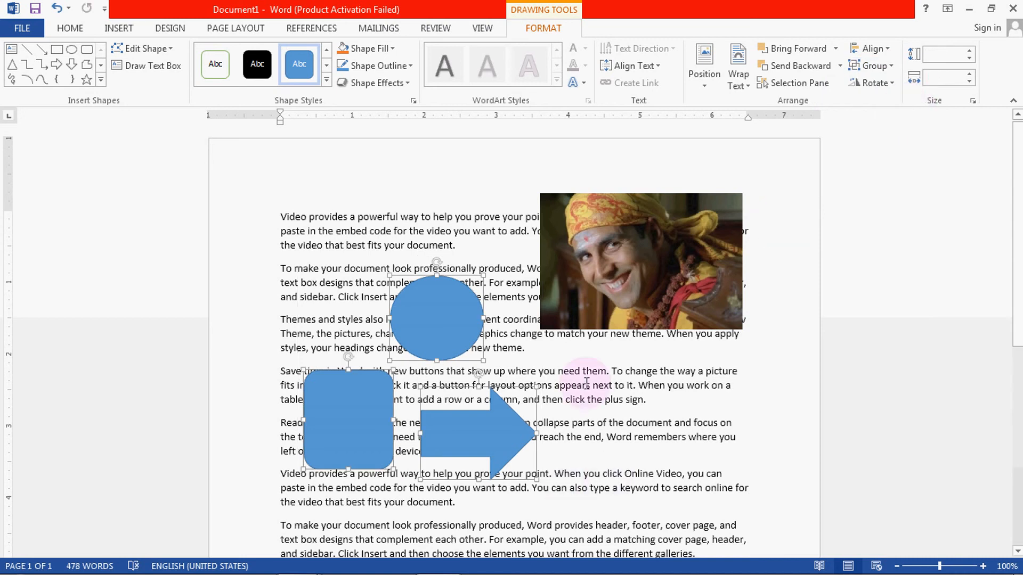
left_click(617, 437)
- Move the oval, rounded rectangle and arrow individually up and to the left
left_click_drag(447, 342, 421, 278)
left_click_drag(342, 422, 287, 323)
mouse_move(449, 436)
left_mouse_down()
mouse_move(361, 434)
mouse_move(406, 397)
mouse_move(444, 419)
left_mouse_up()
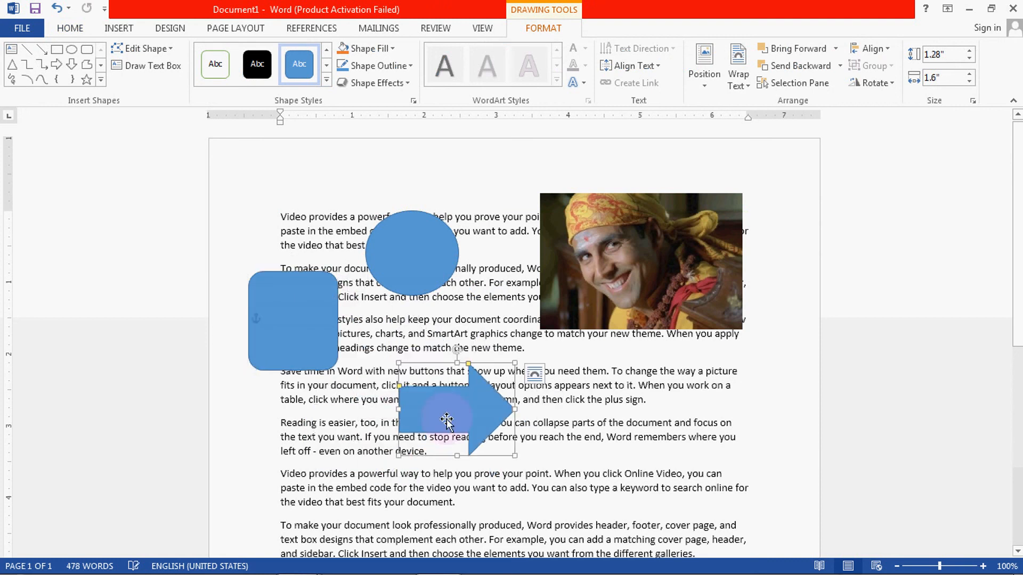
left_click(878, 94)
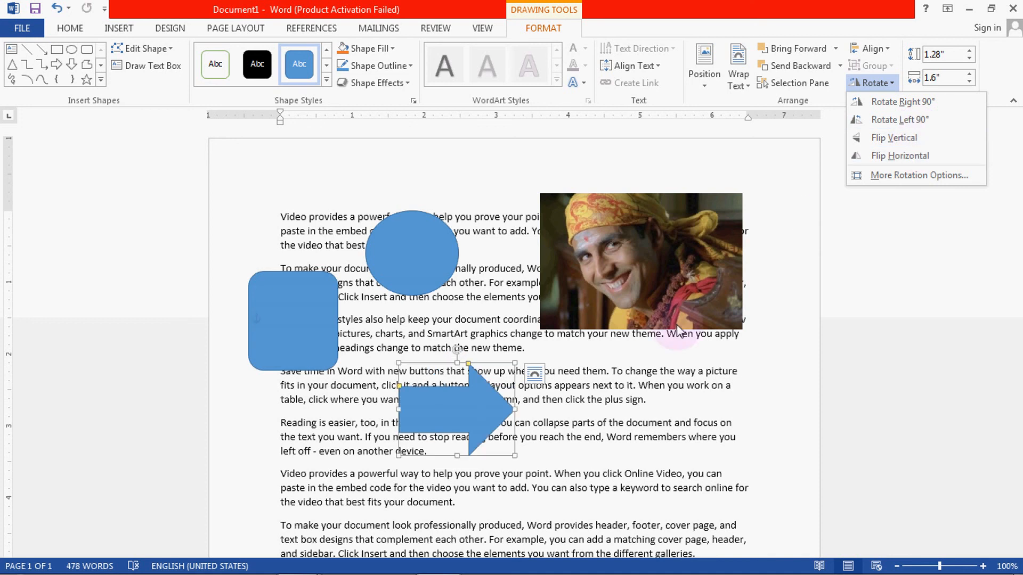
left_click(660, 399)
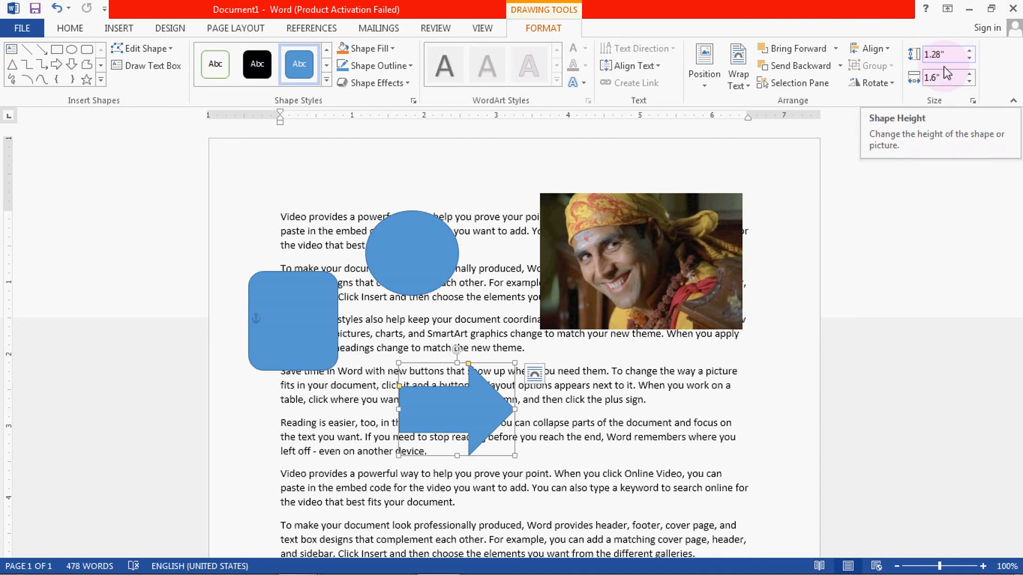
left_click(406, 264)
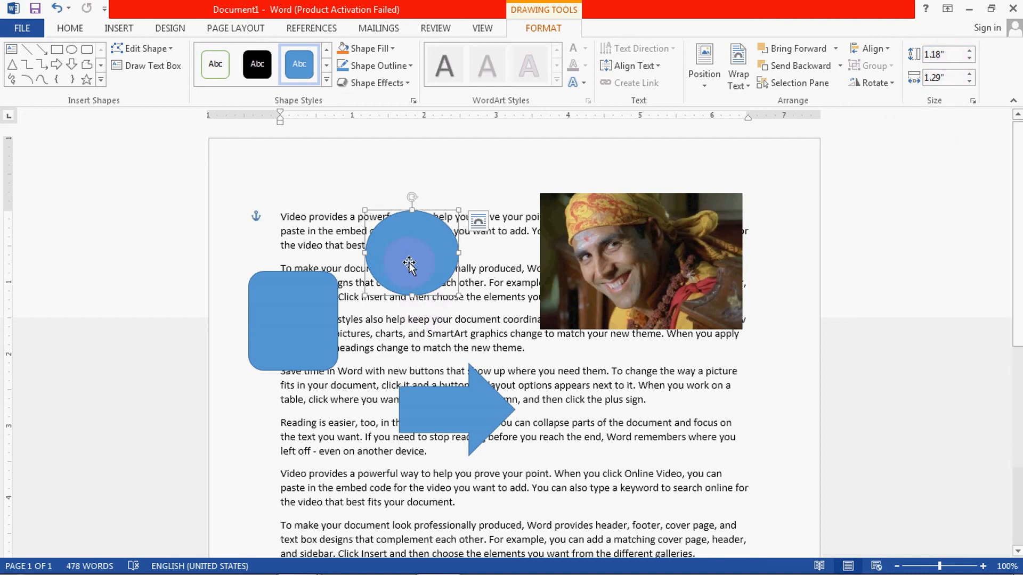
- Select the picture and move it slightly down and to the left, closer to the oval
left_click(665, 264)
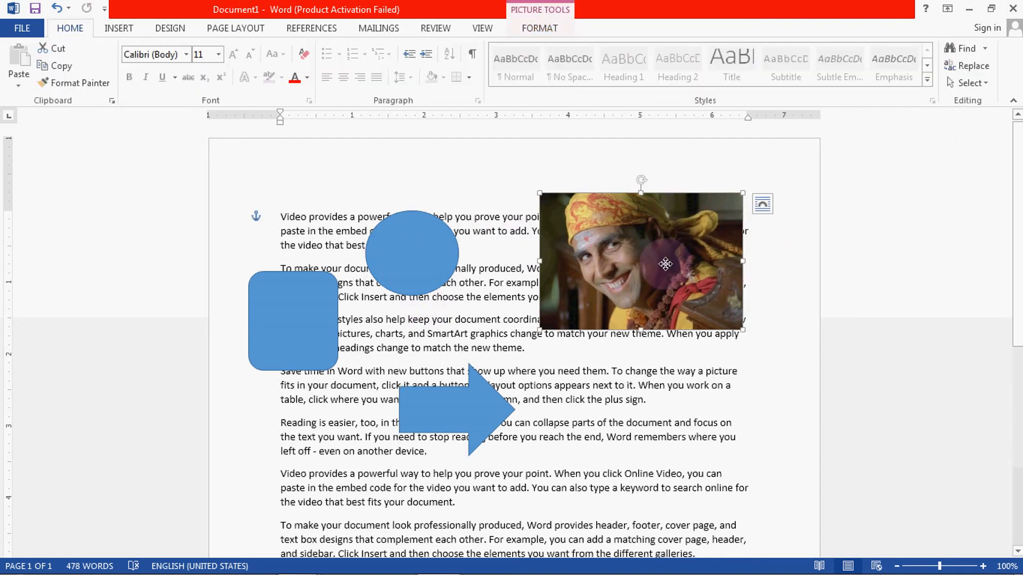
left_click_drag(665, 264, 648, 299)
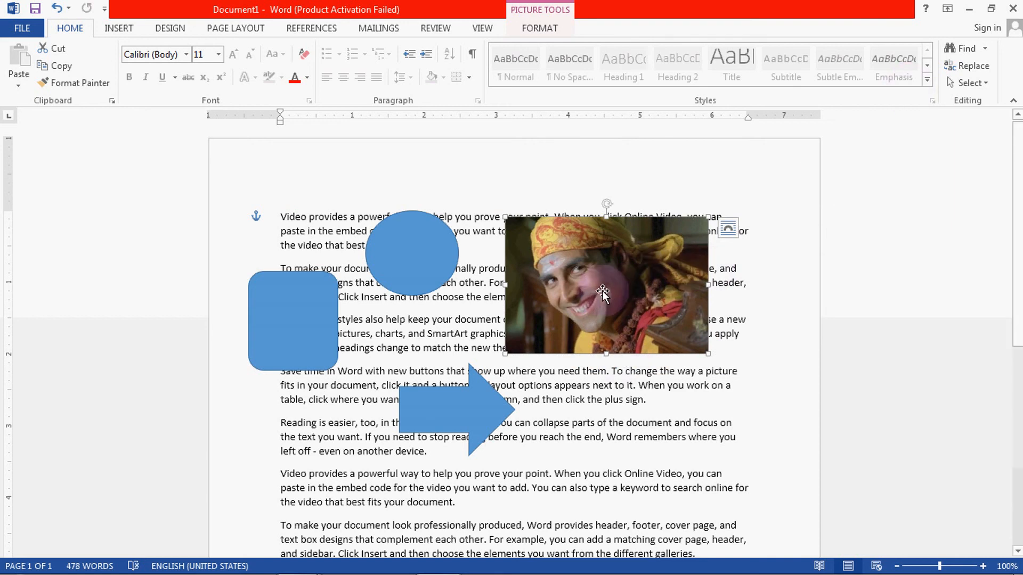
- Resize the picture by its height, ending at 5.5", and move the enlarged picture up and to the left over the text
left_click(539, 27)
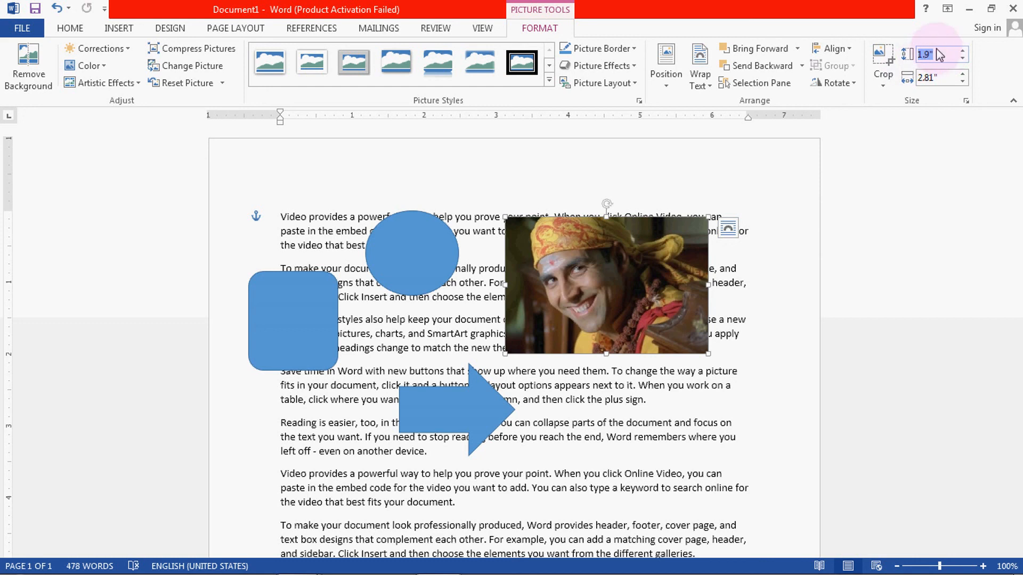
key("Down")
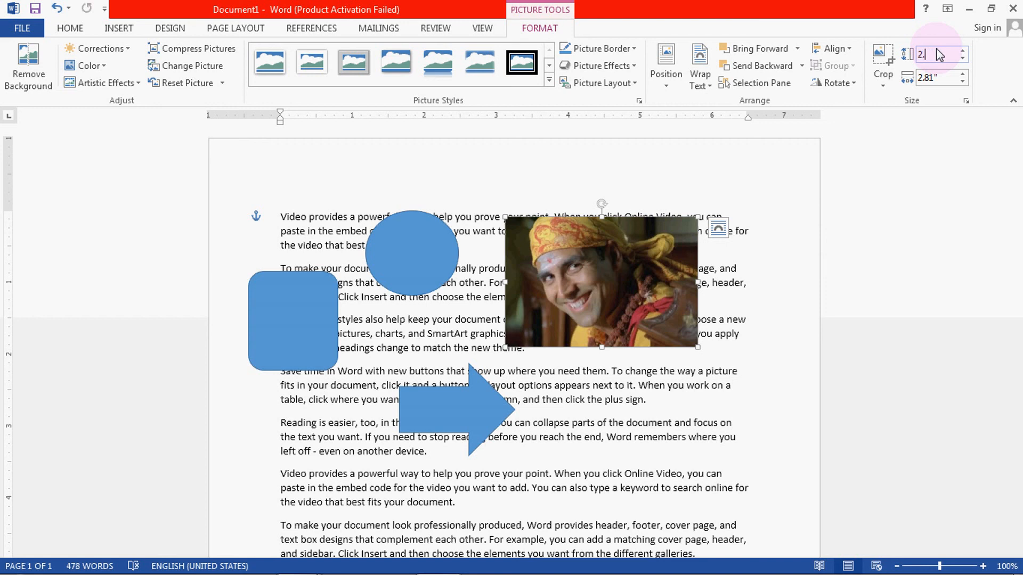
key("Return")
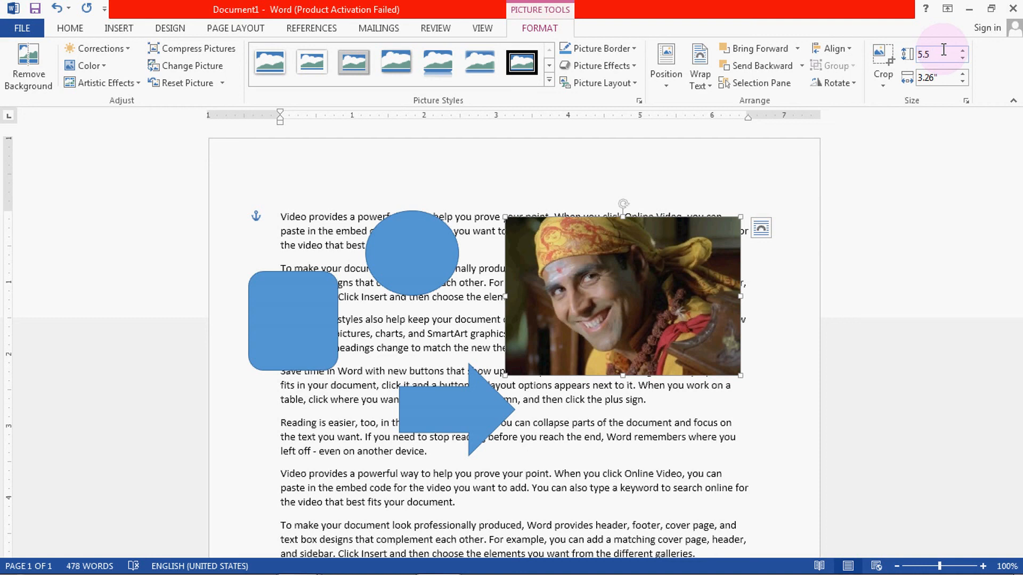
key("Return")
left_click_drag(669, 347, 395, 297)
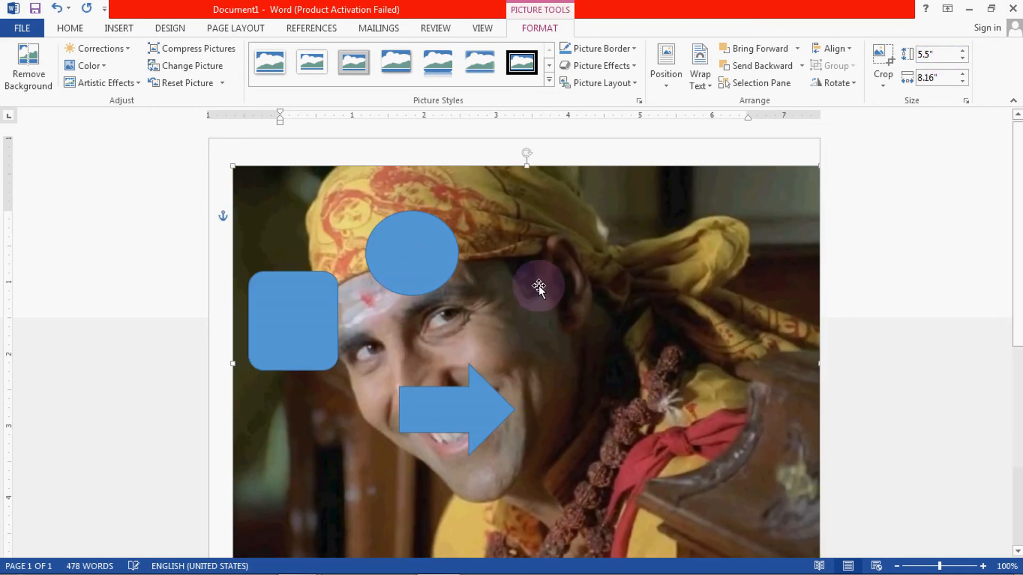
- Set the picture's width to 2.5" and place it over the text, to the right of the oval and just above the arrow's tip
left_click(944, 80)
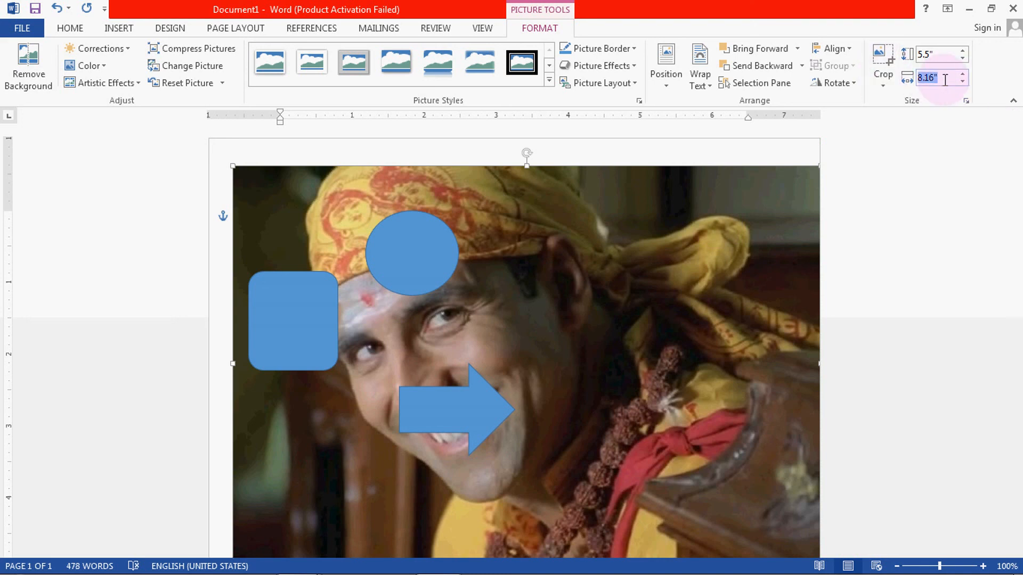
type("2")
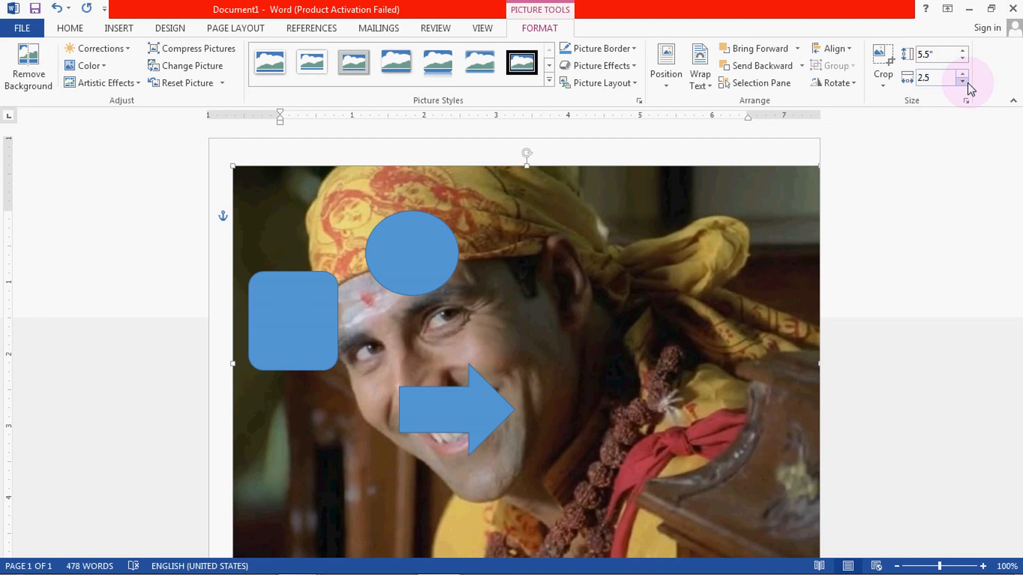
type(".5")
key("Return")
left_click_drag(708, 221, 500, 337)
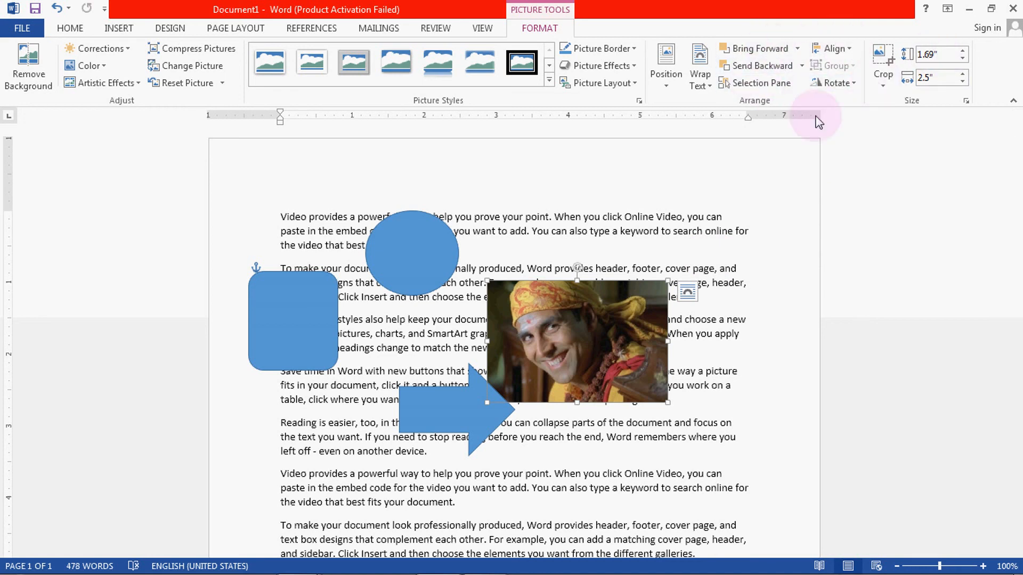
- Switch to the 6th class result workbook in Excel and move its picture slightly down and to the left, beside the results table
mouse_move(479, 574)
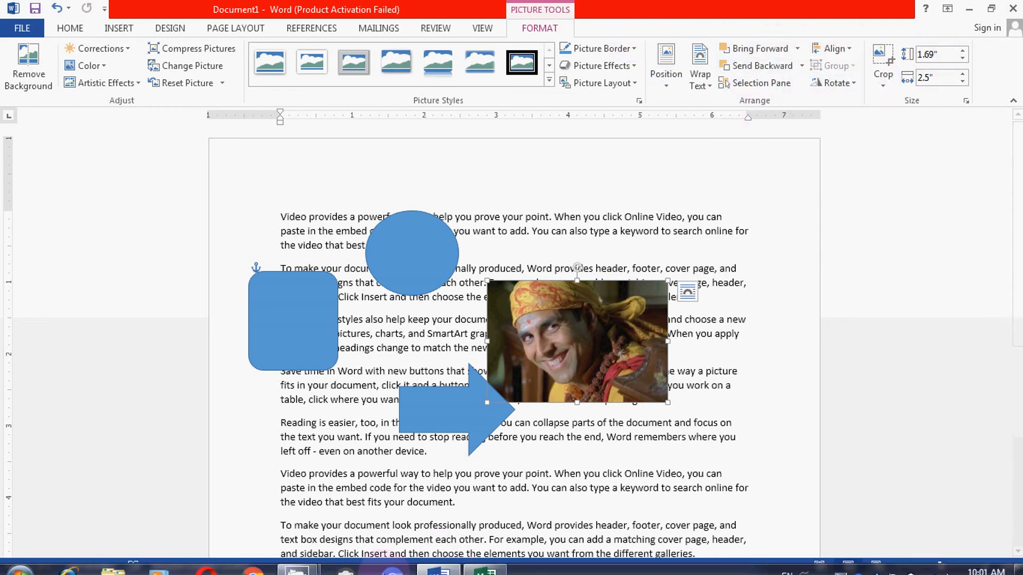
left_click(485, 570)
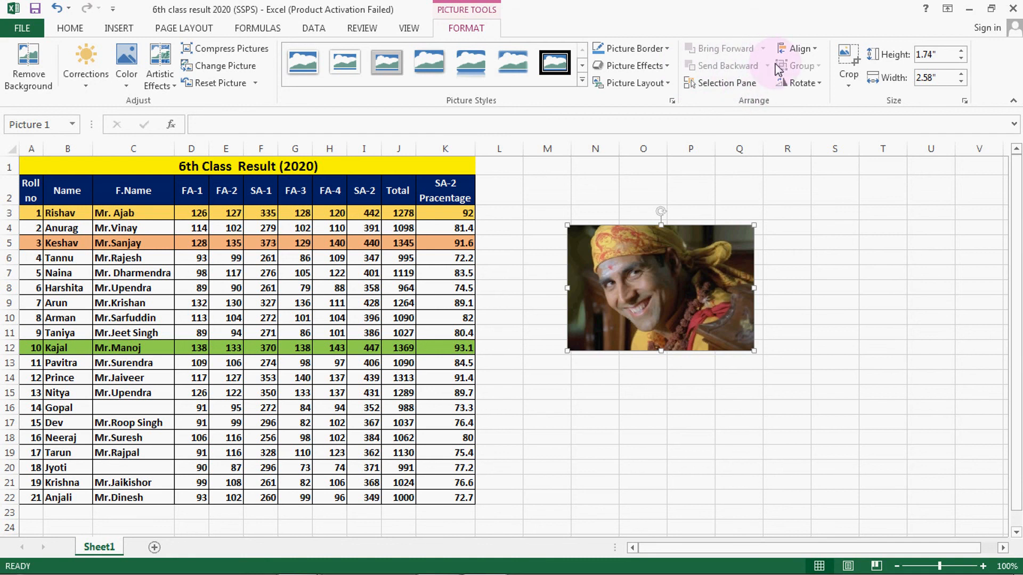
left_click_drag(670, 276, 639, 302)
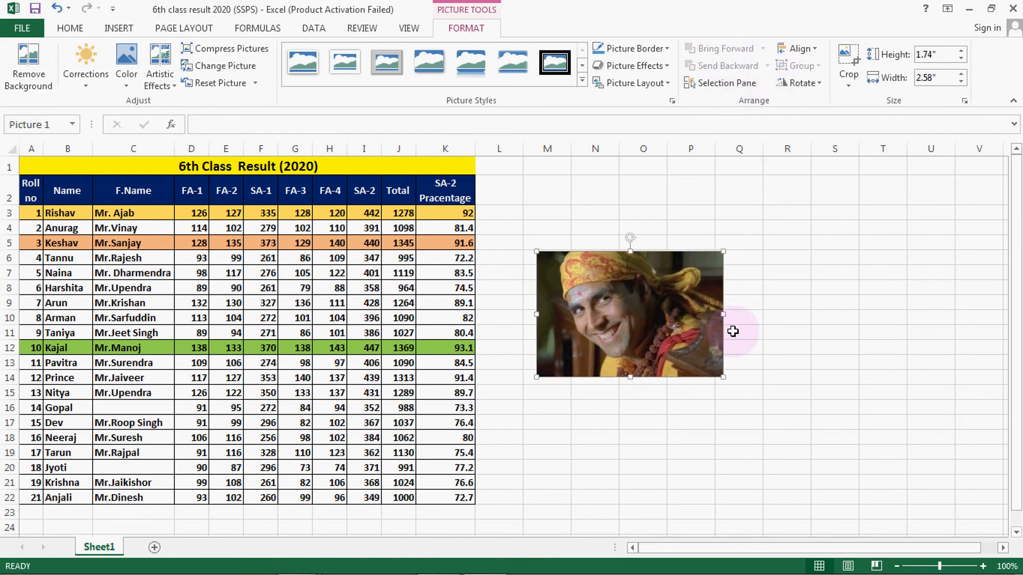